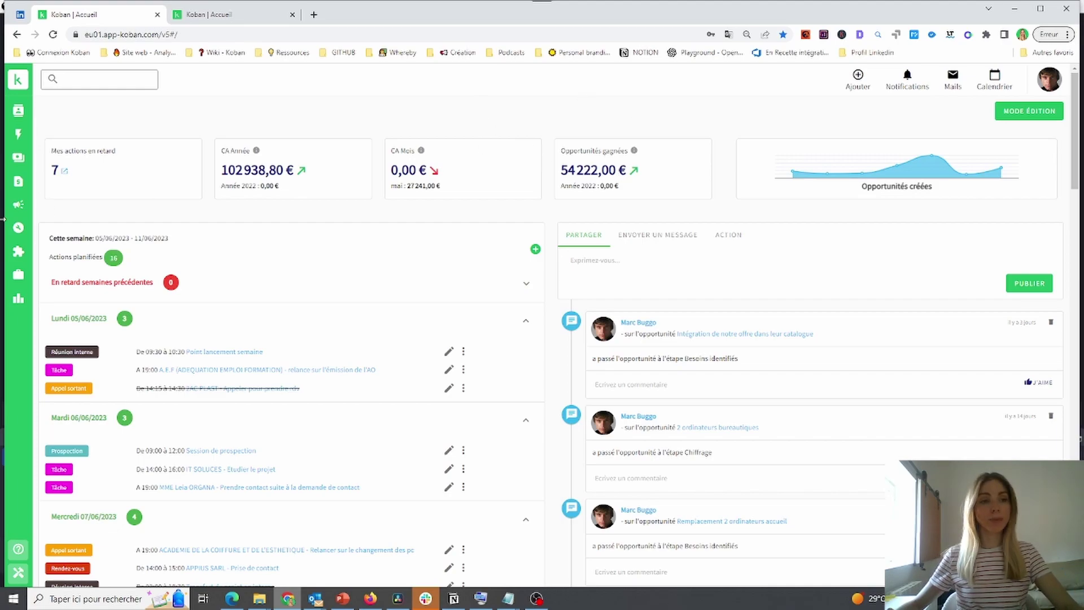
Open Marketing > Campagnes EMails filtered to Terminé campaigns and start a new email campaign
click(19, 206)
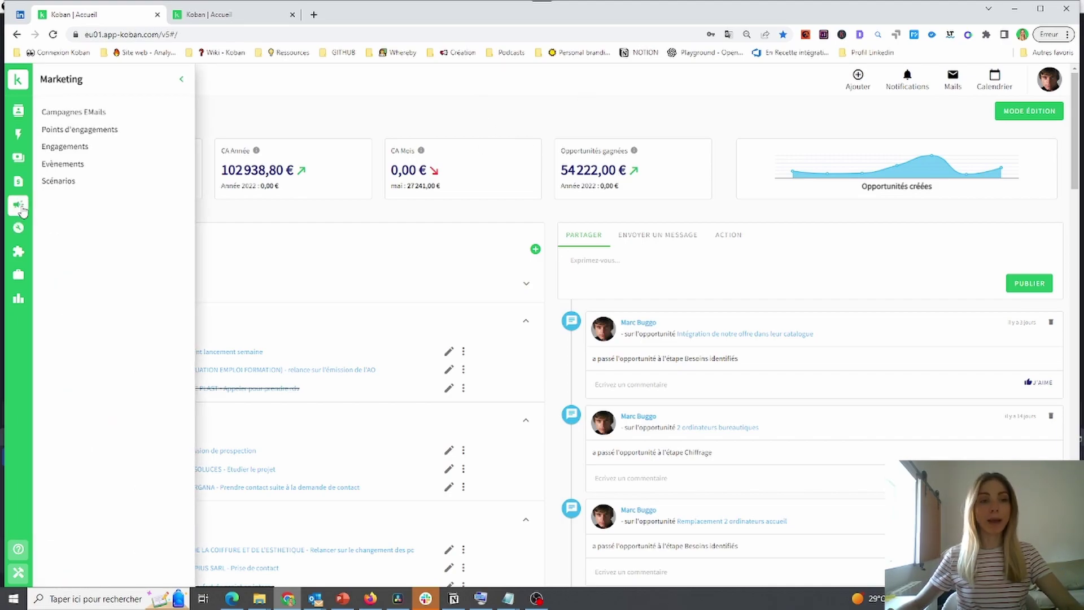
click(89, 111)
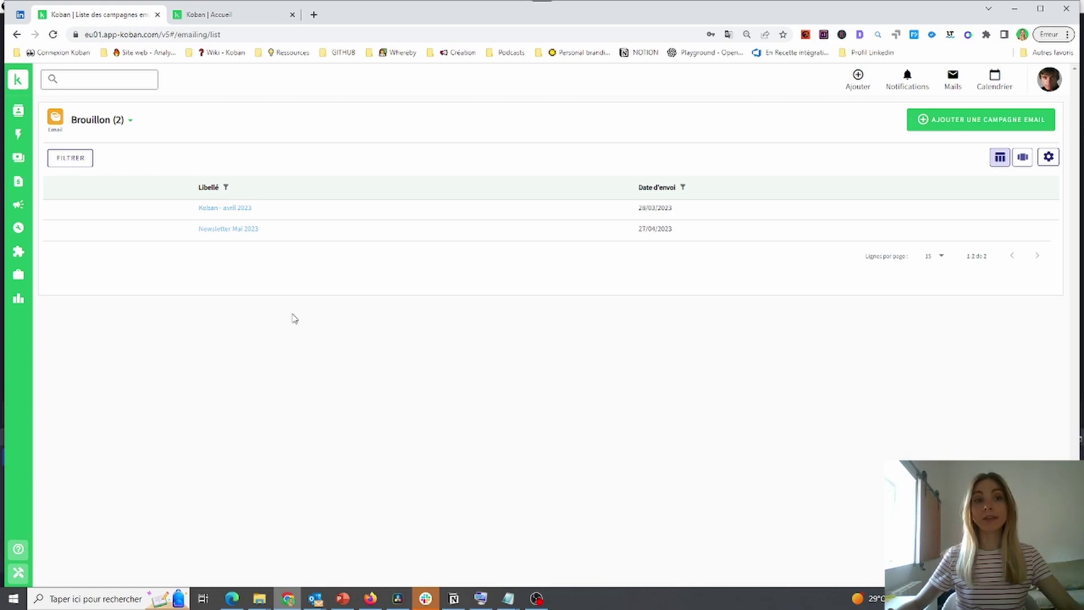
click(112, 120)
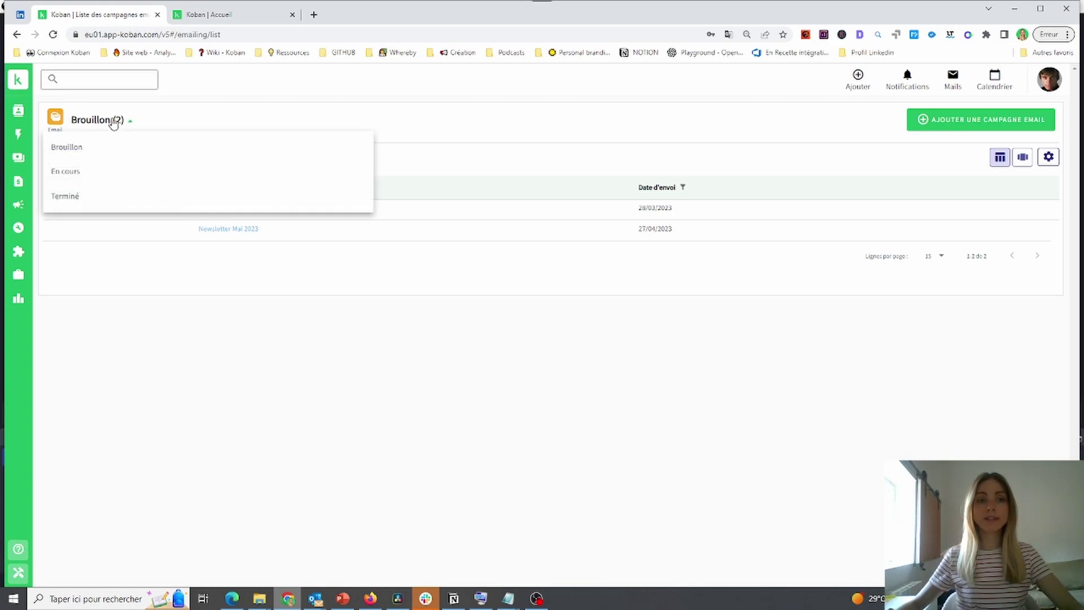
click(66, 196)
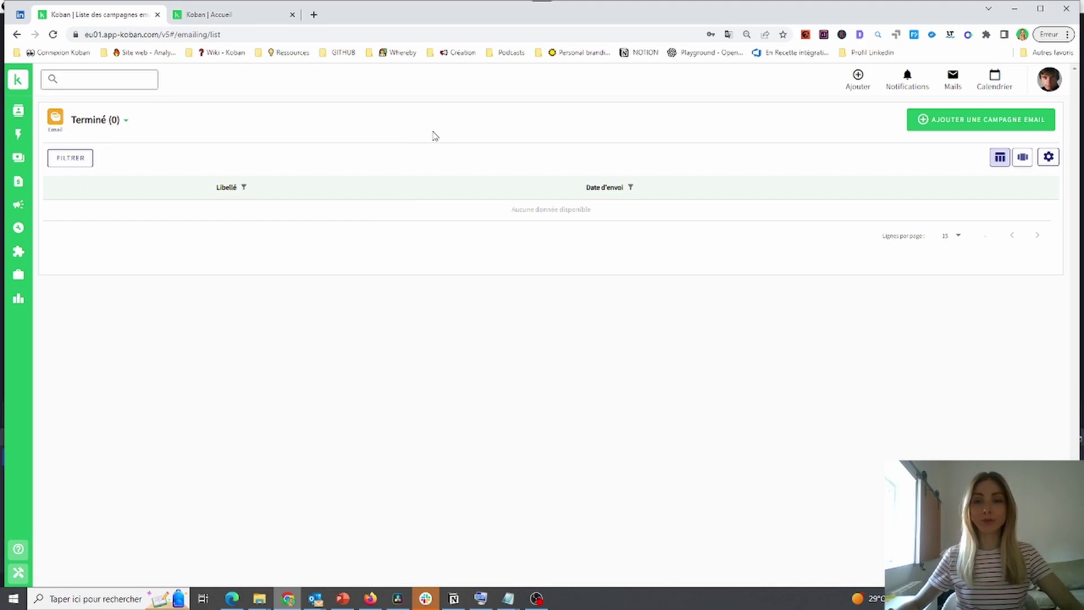
click(922, 130)
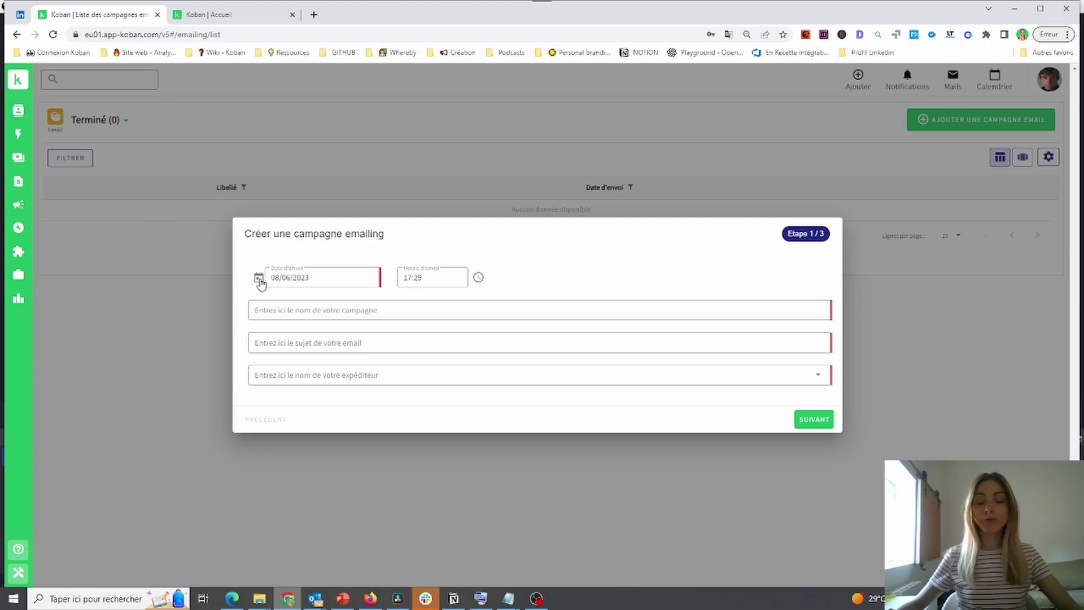
Set the send date to 22/06/2023 and name the campaign 'Newsletter Juin 2023'
click(259, 279)
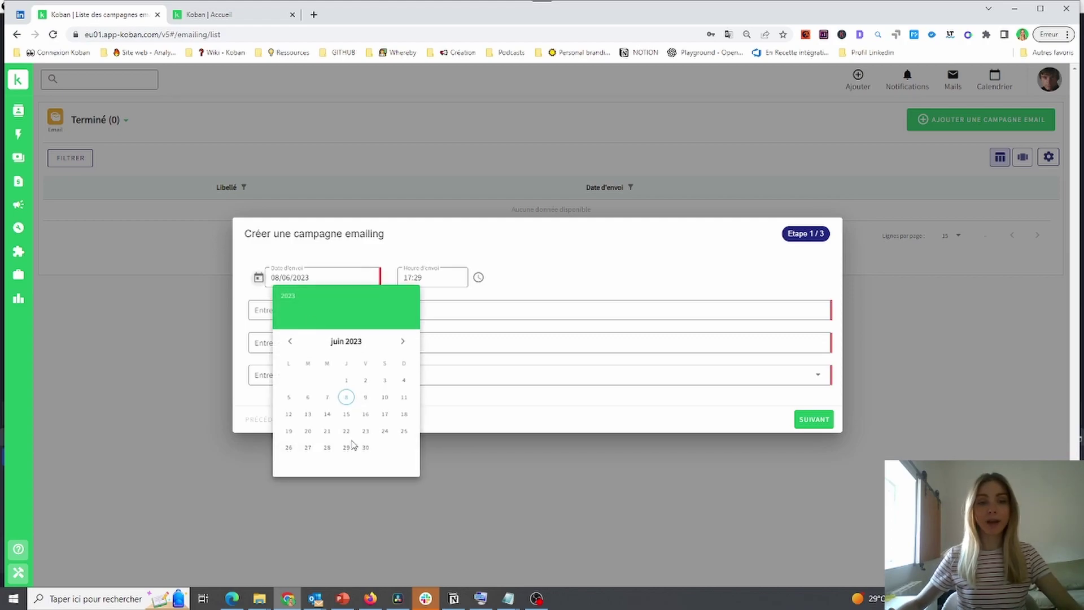
click(346, 432)
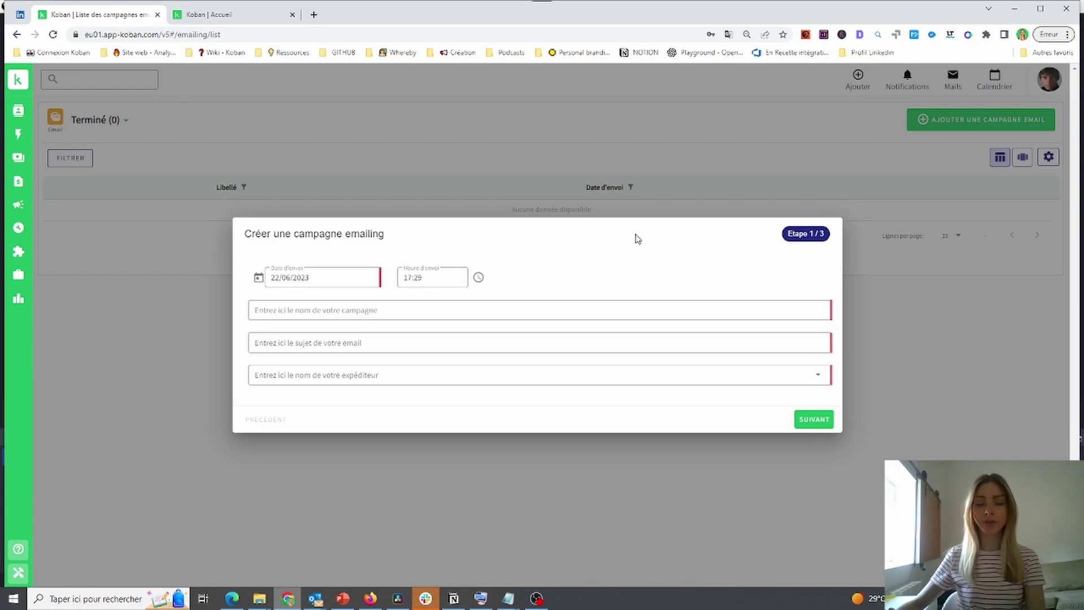
click(316, 310)
text(Ne)
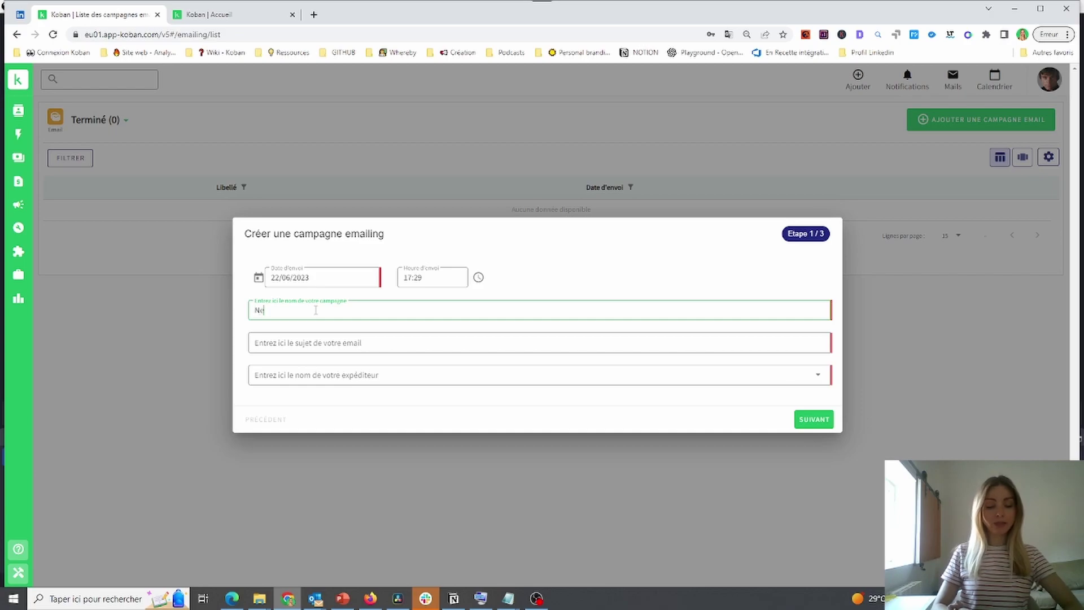
text(wsletter)
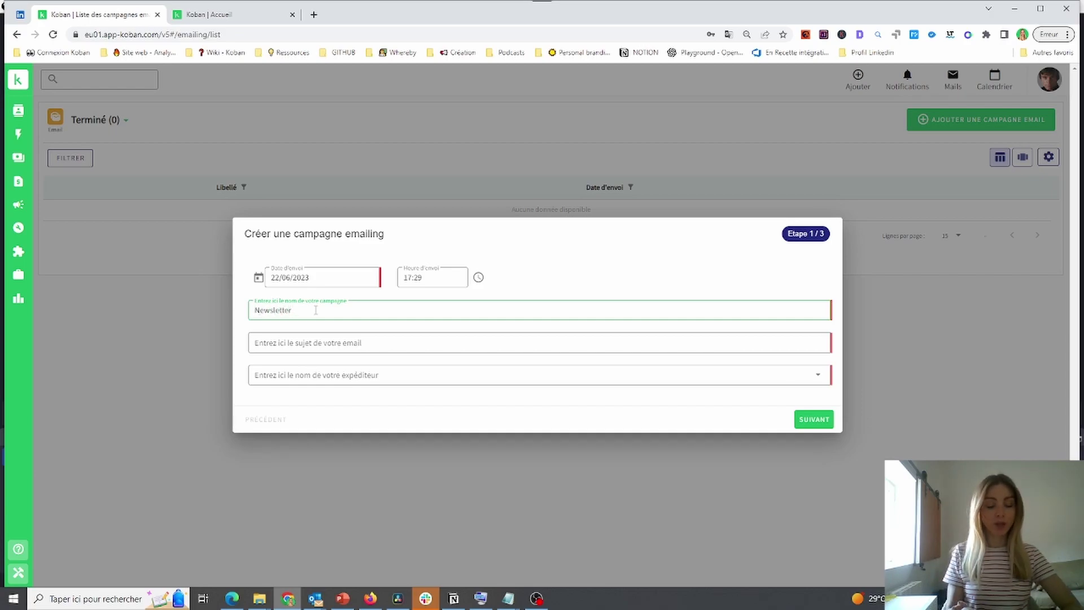
text( Juin 2023)
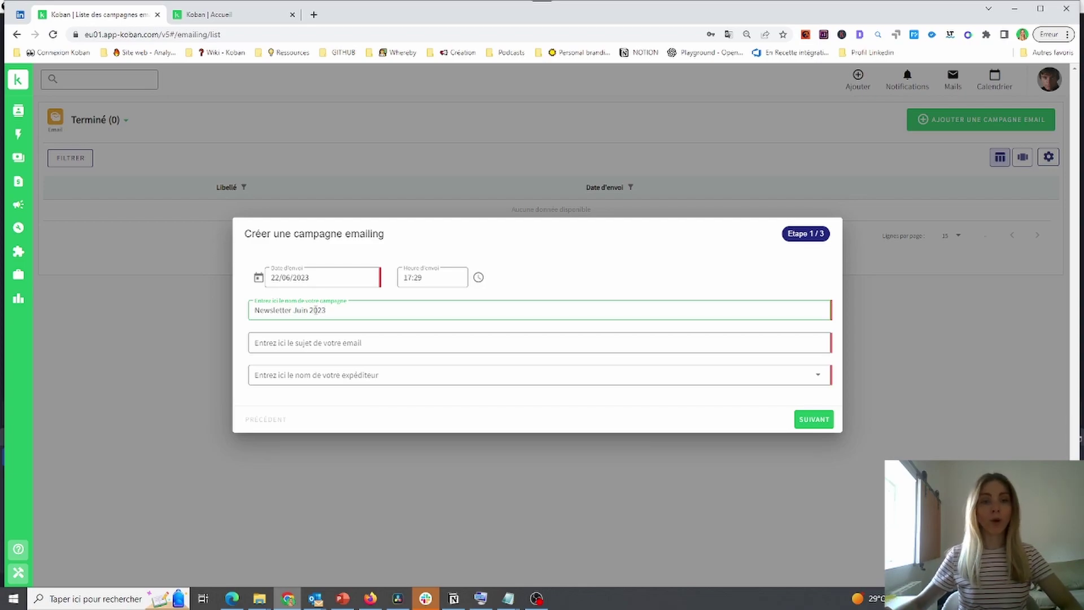
Enter the subject 'Les nouveautés du mois de Juin', choose the sender, and continue to step 2
click(341, 345)
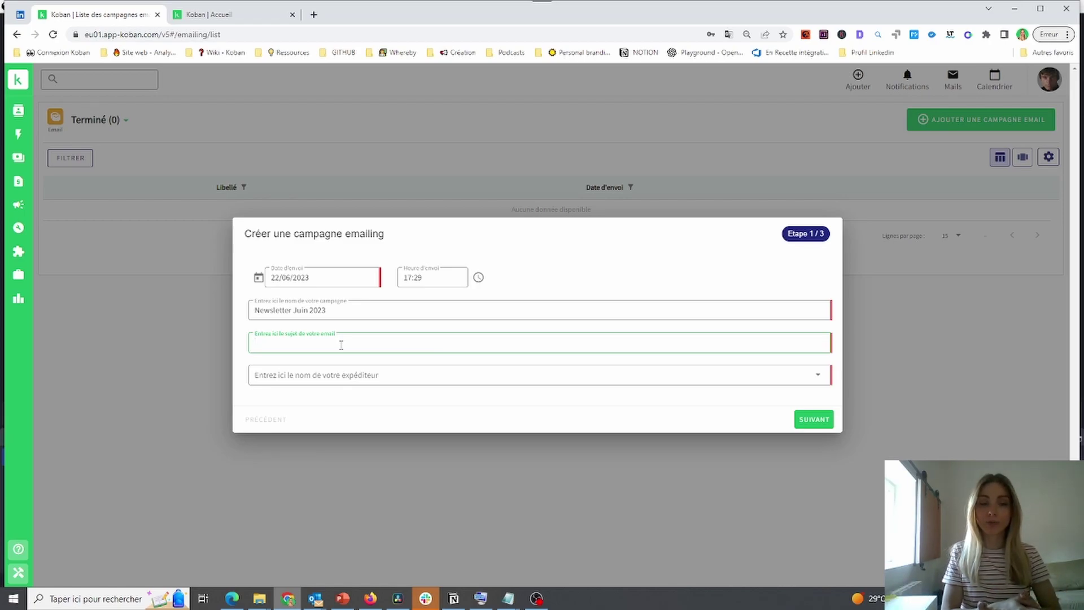
text(Les)
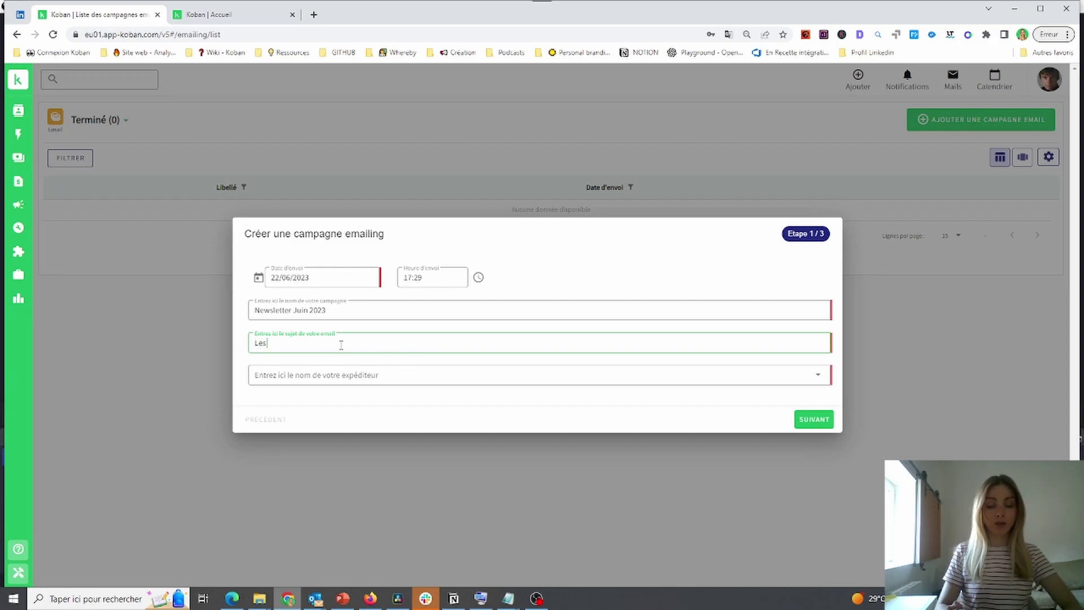
text( nouveautés du mois de Juin)
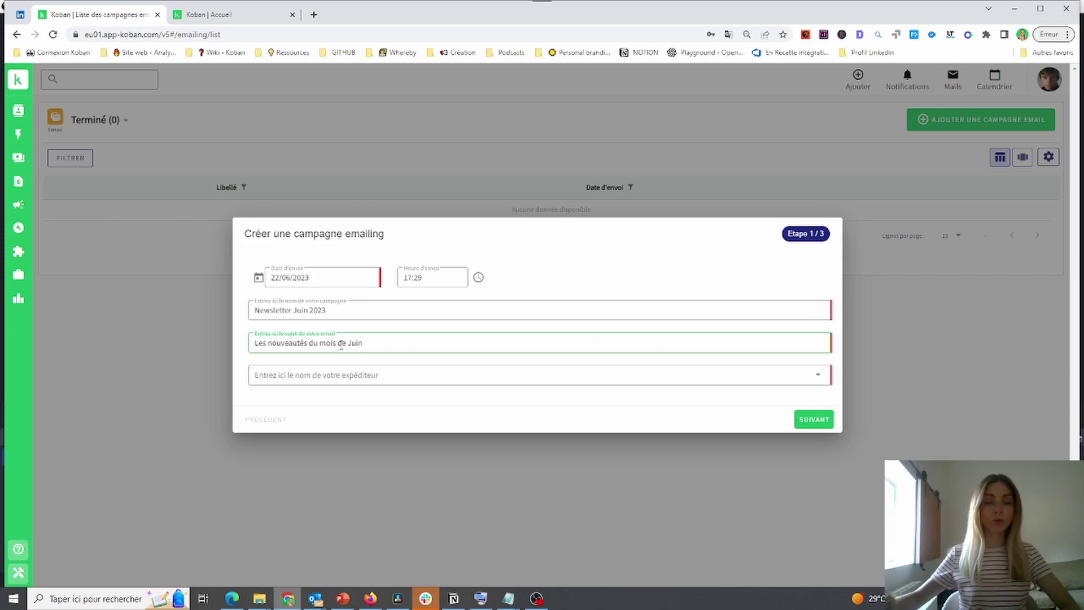
click(353, 379)
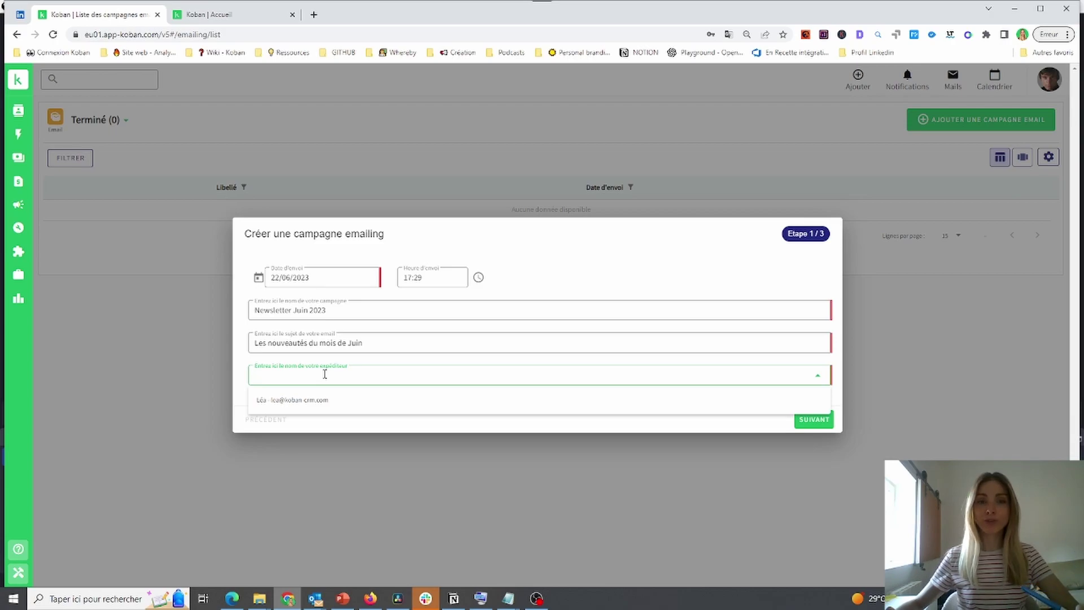
click(320, 402)
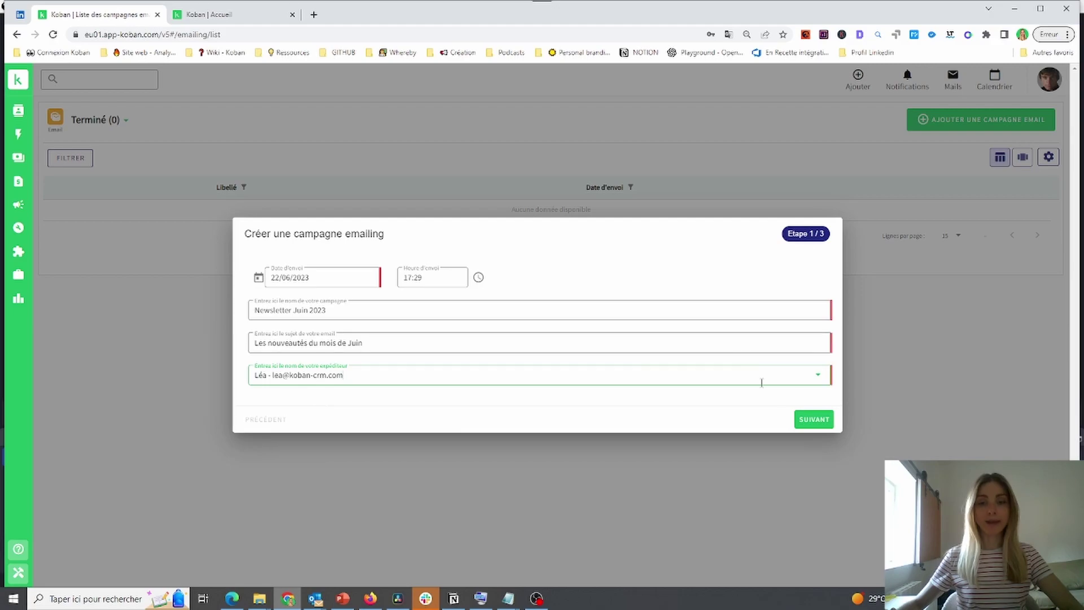
click(816, 418)
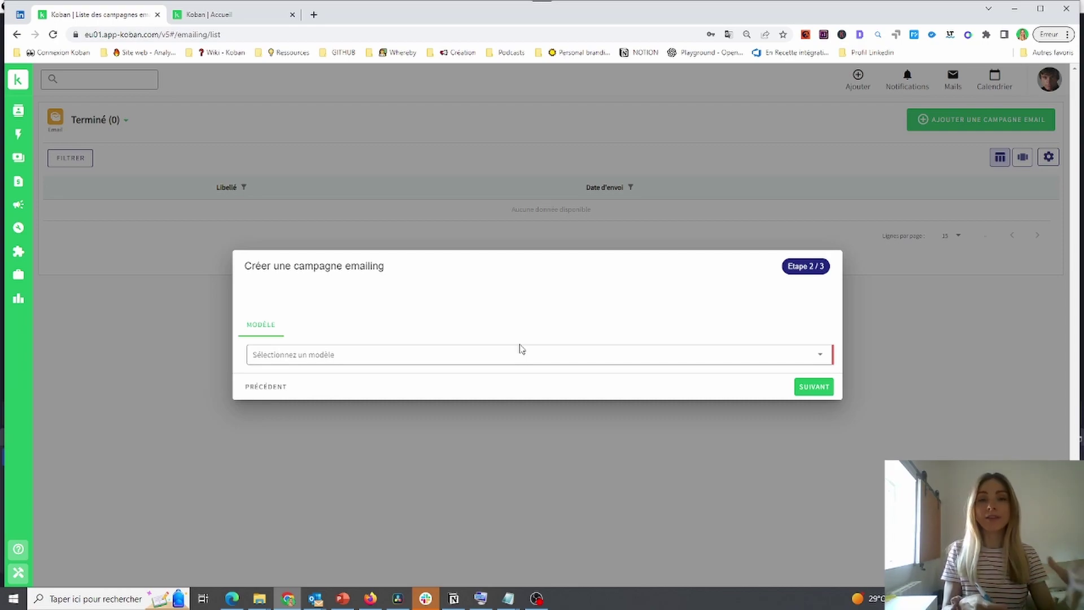
Choose 'Template promotion entreprise' as the email template and continue to recipients
click(522, 354)
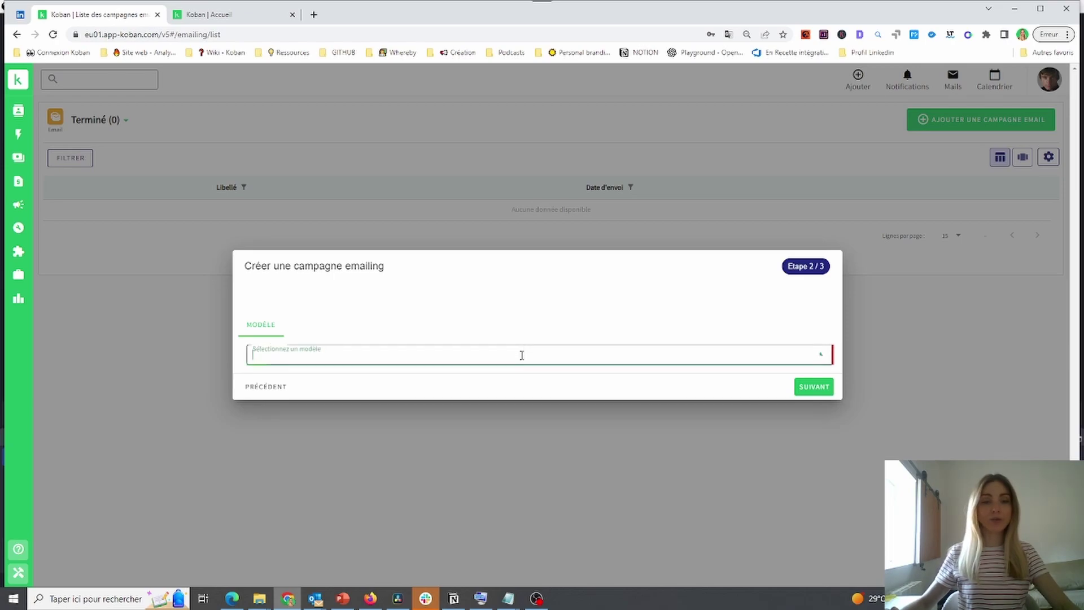
text(templa)
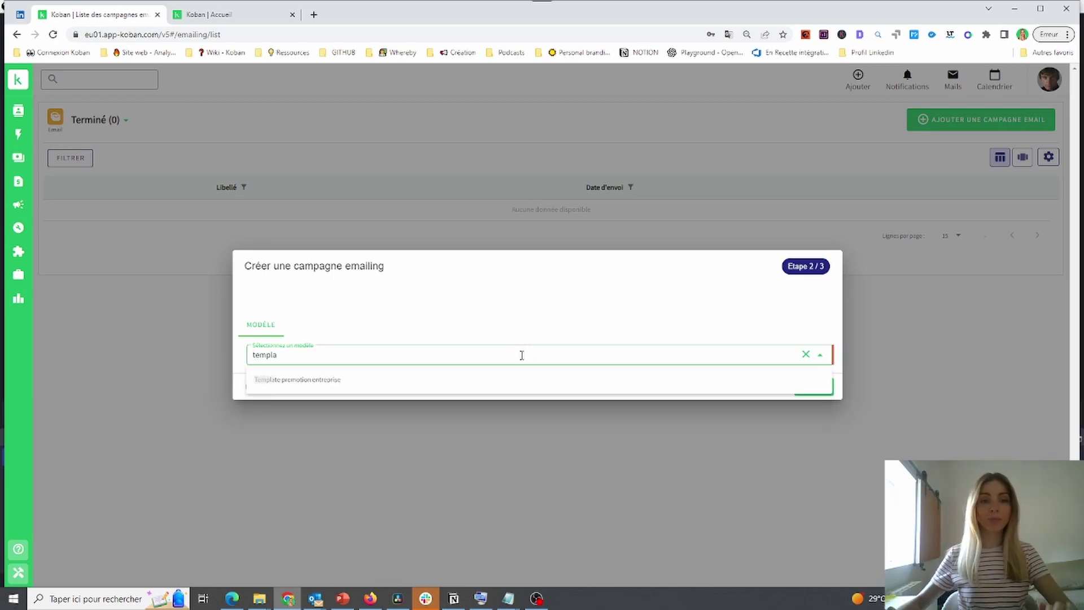
click(286, 384)
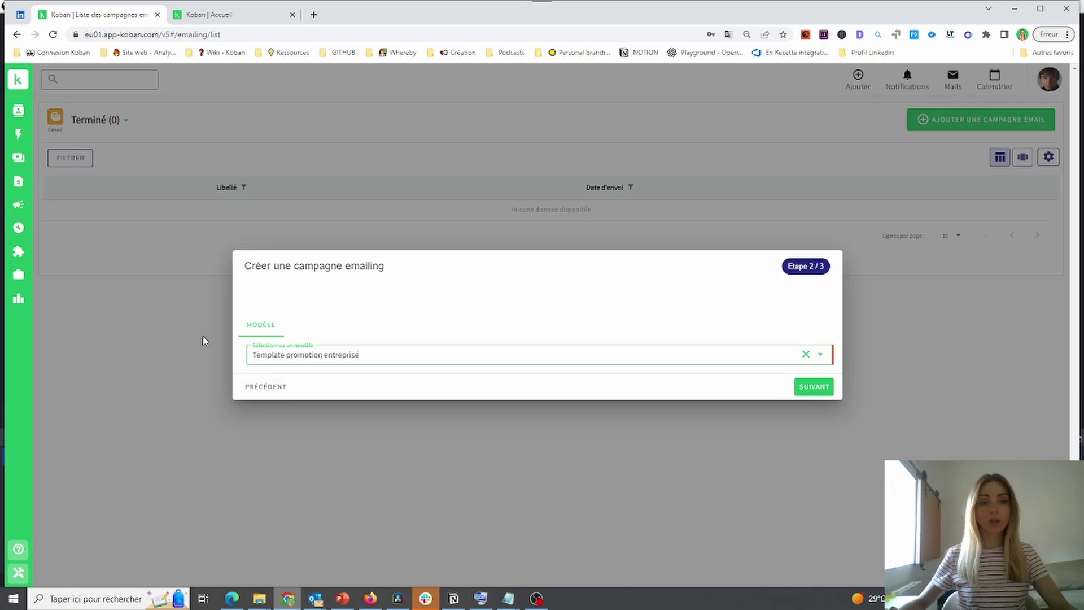
click(814, 387)
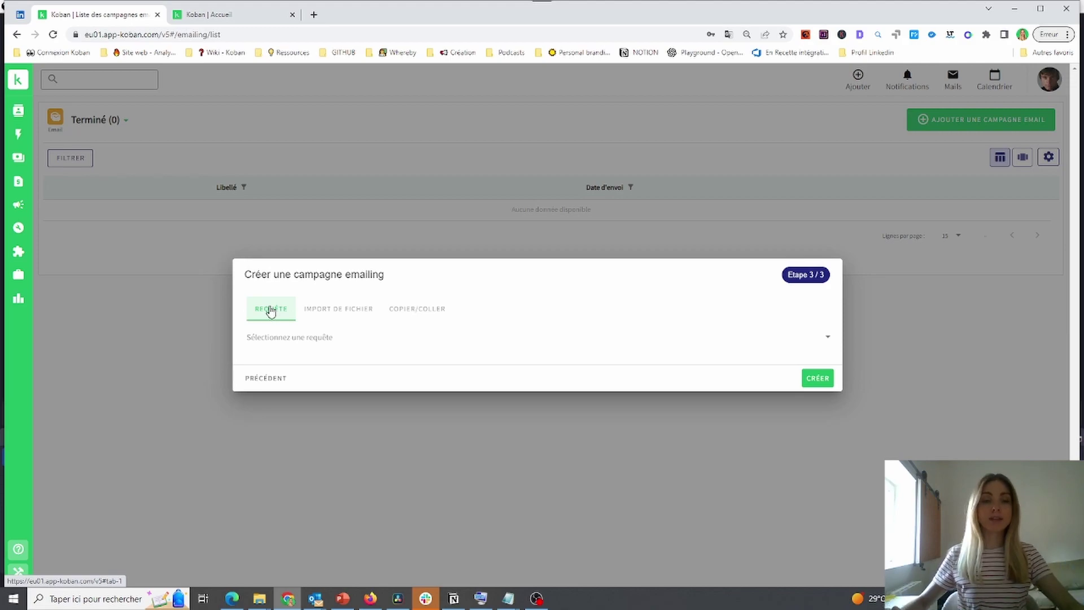
Select the 'Compte : Entreprises avec email' query, then switch to the IMPORT DE FICHIER option
click(293, 338)
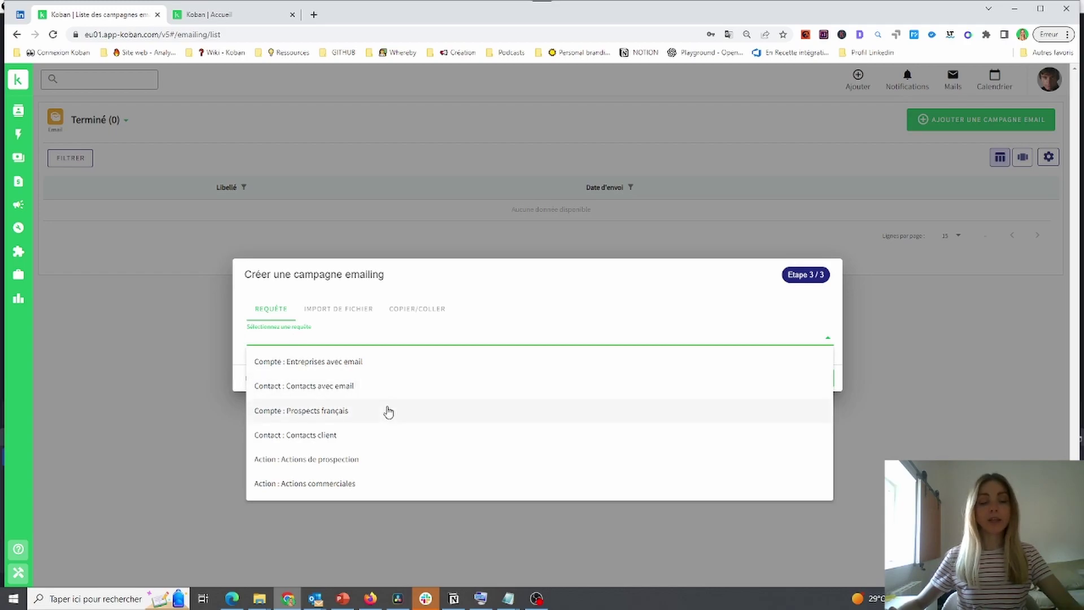
click(307, 362)
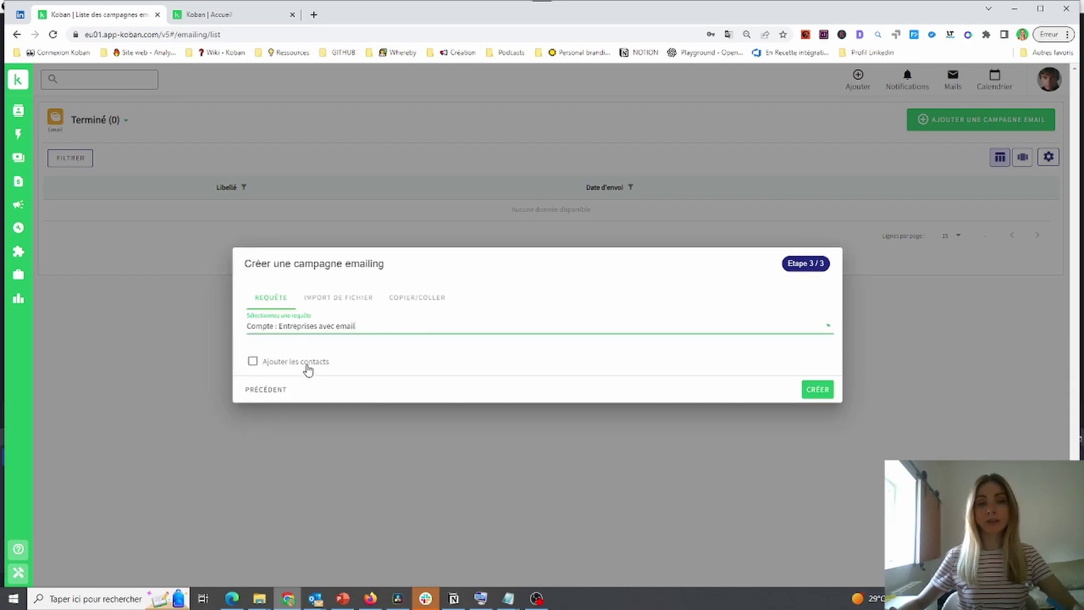
click(347, 306)
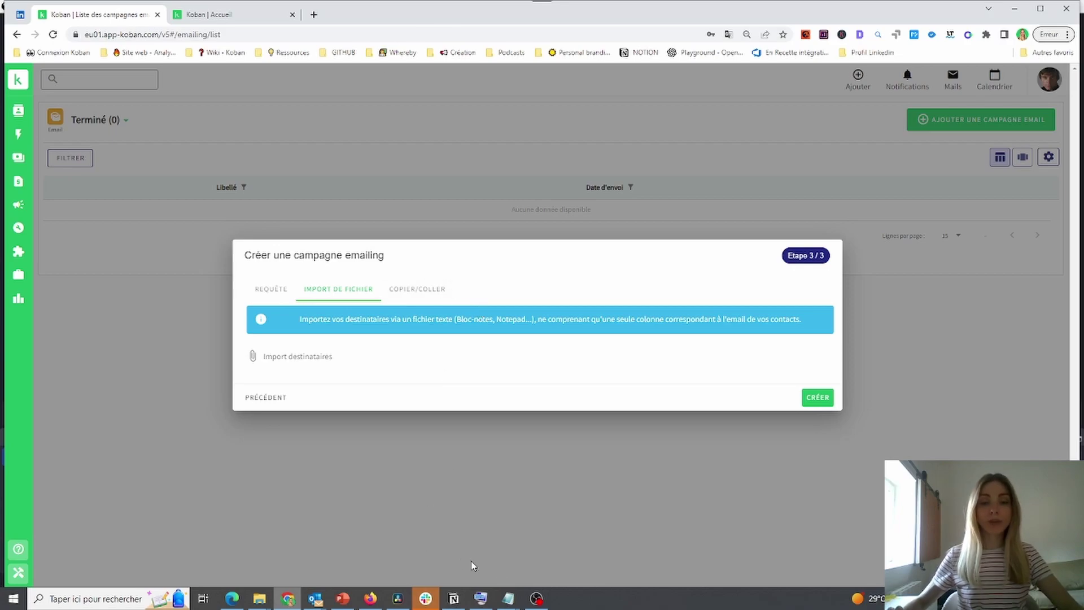
mouse_move(508, 597)
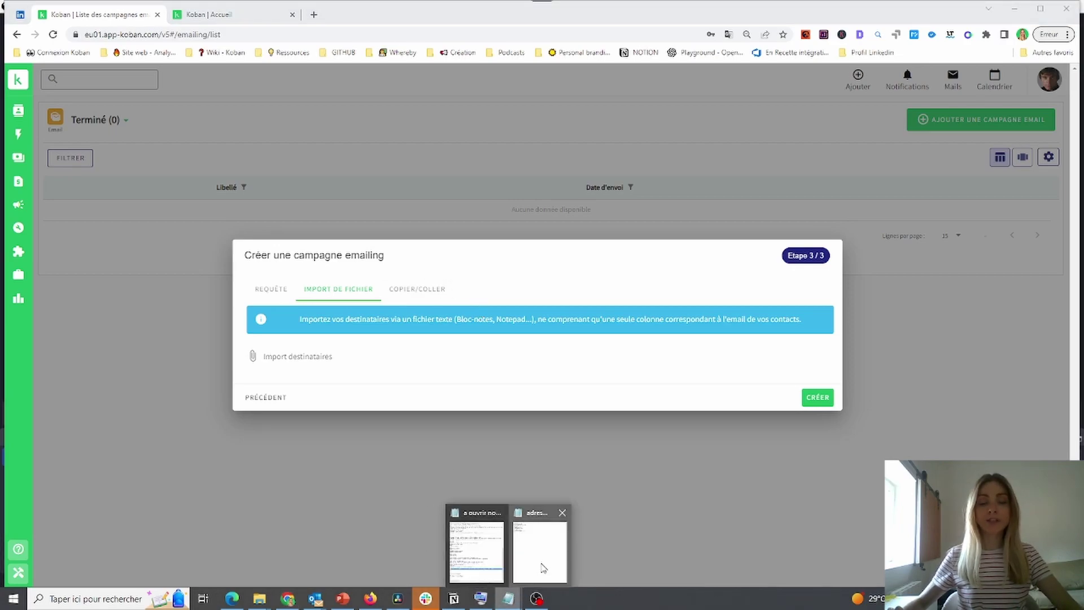
click(542, 565)
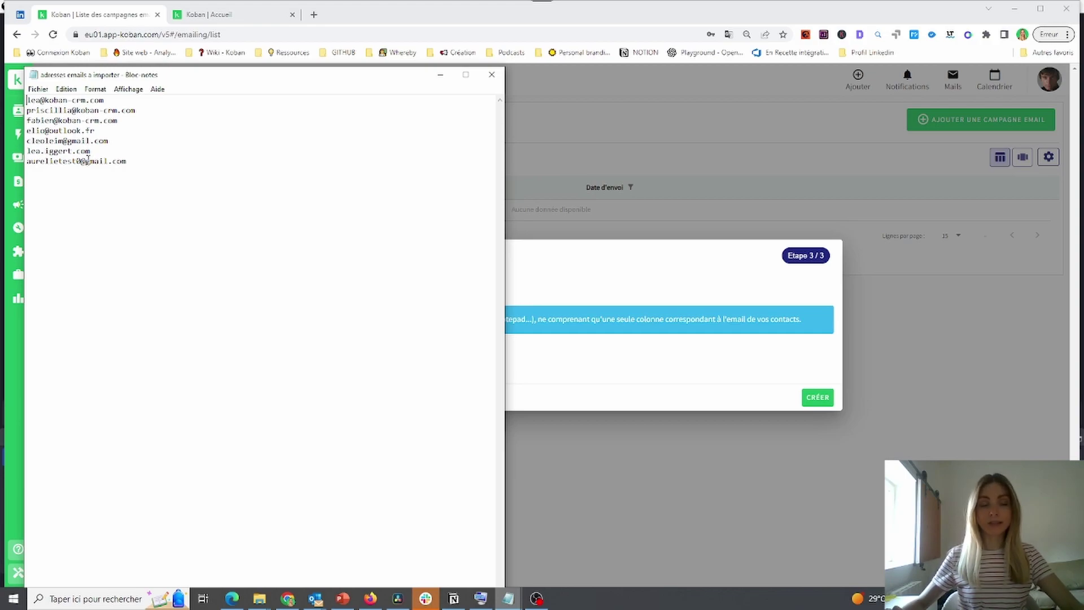
click(292, 362)
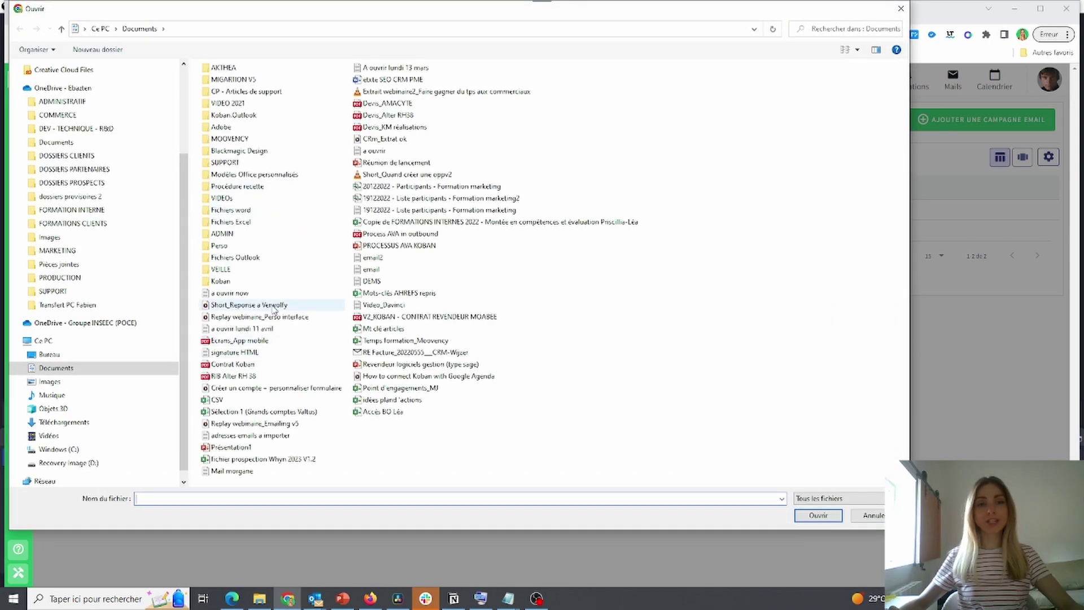
click(900, 9)
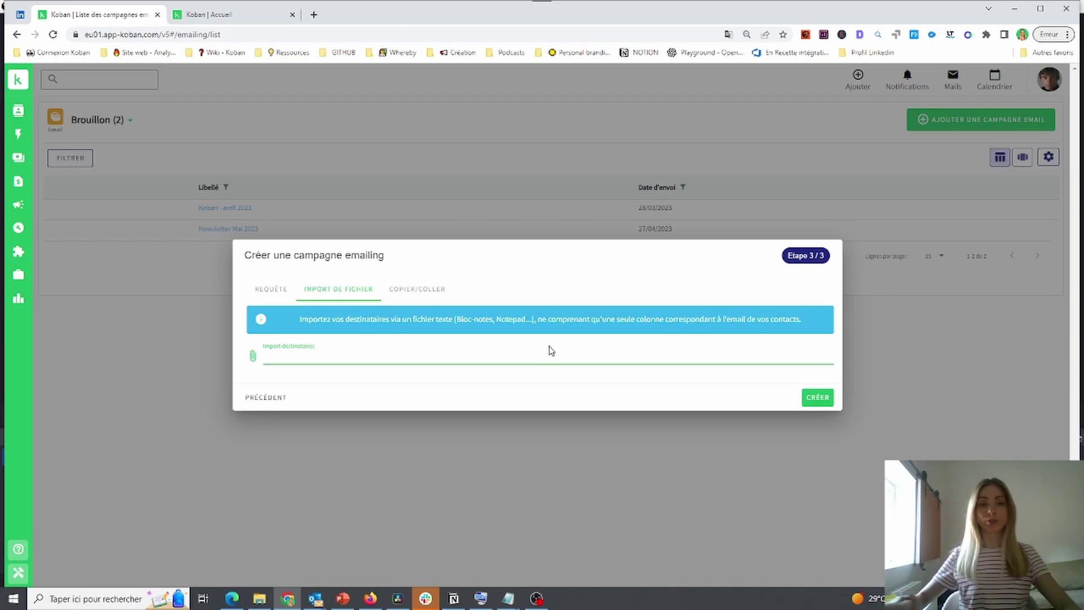
Paste two recipient email addresses, one per line, in COPIER/COLLER and create the campaign
click(419, 289)
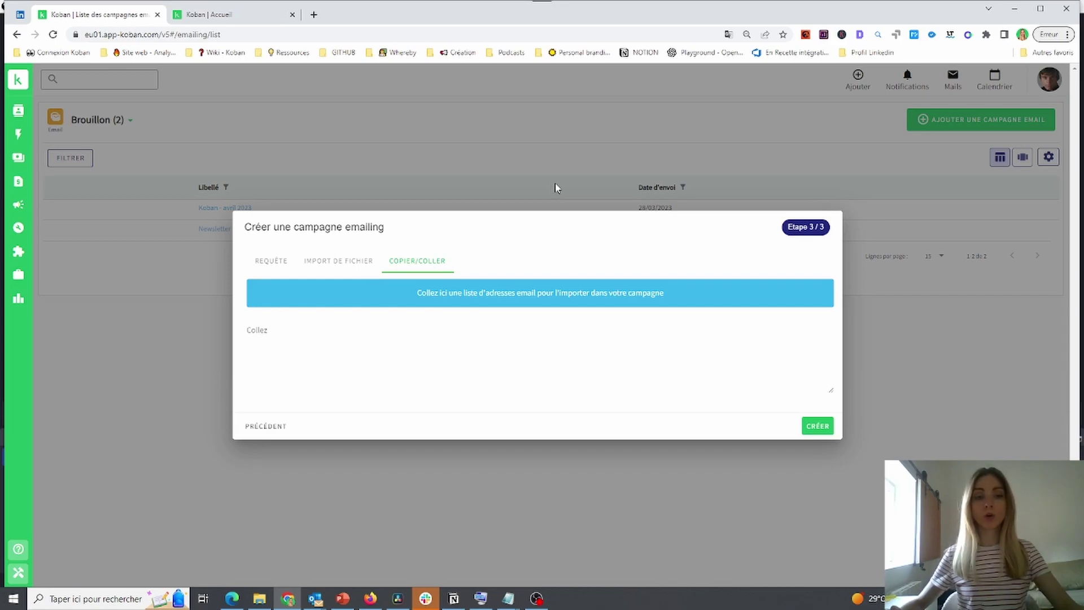
click(289, 333)
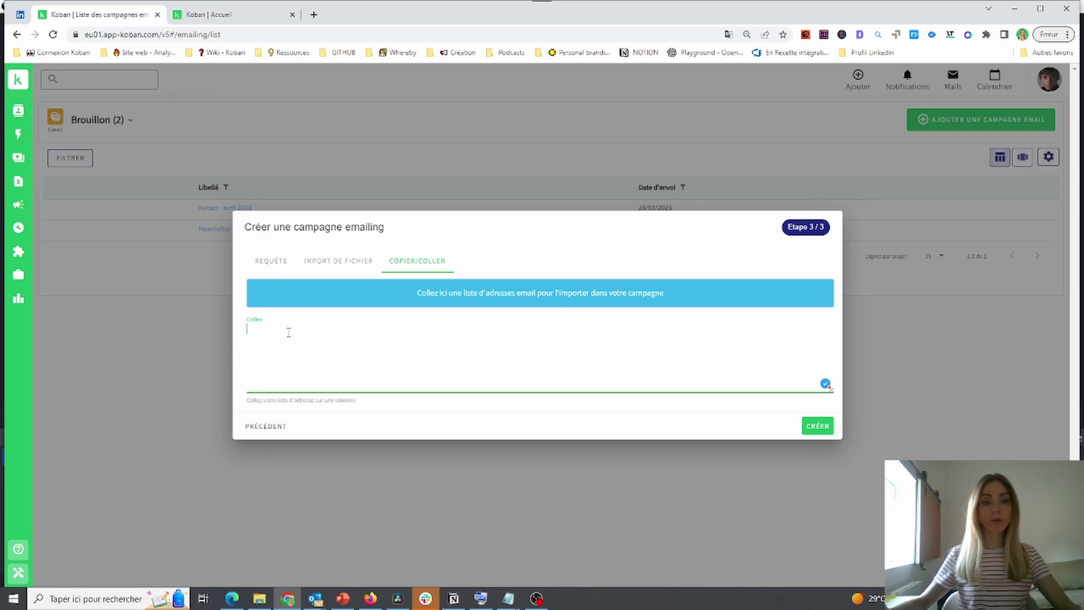
key(Return)
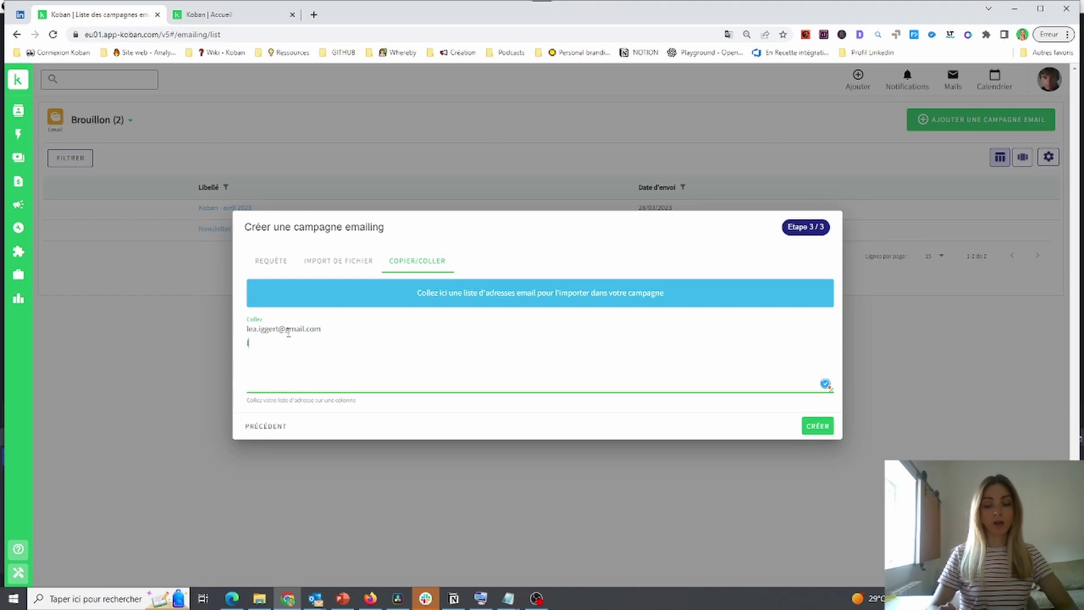
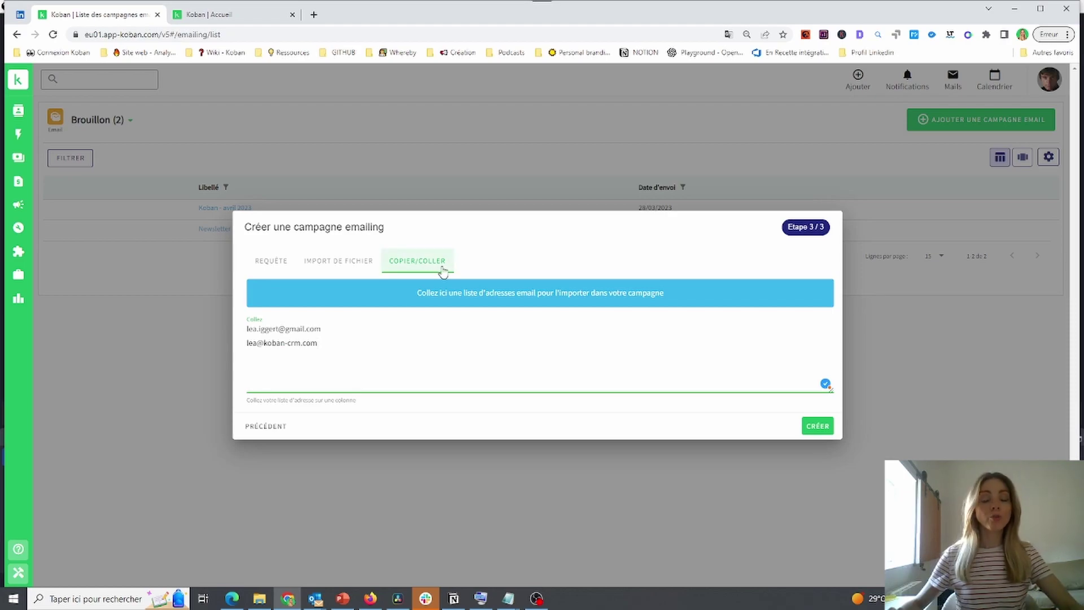
drag(320, 343, 247, 330)
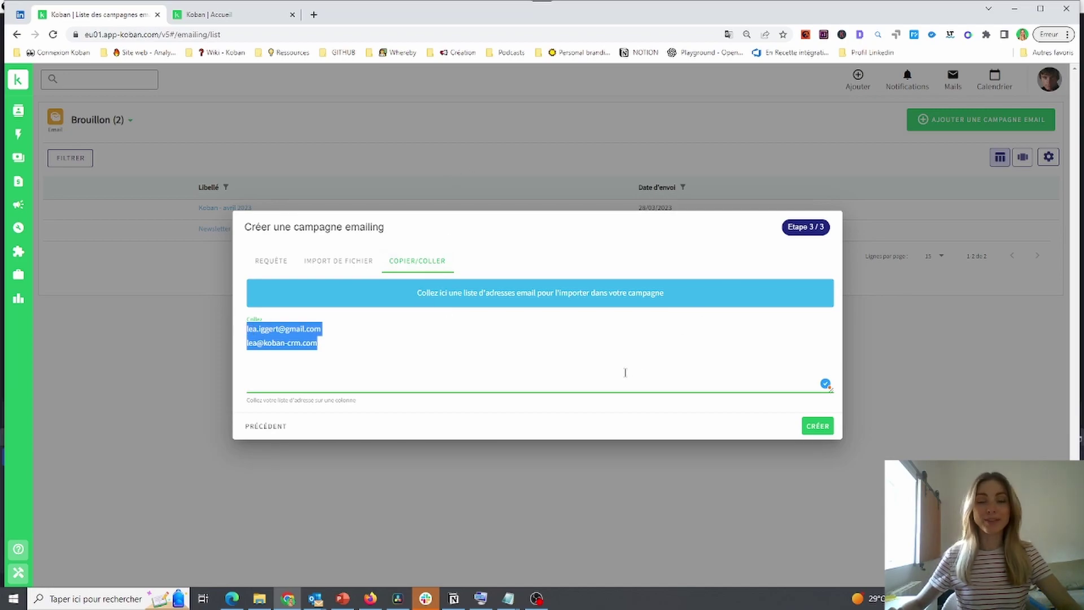
click(817, 430)
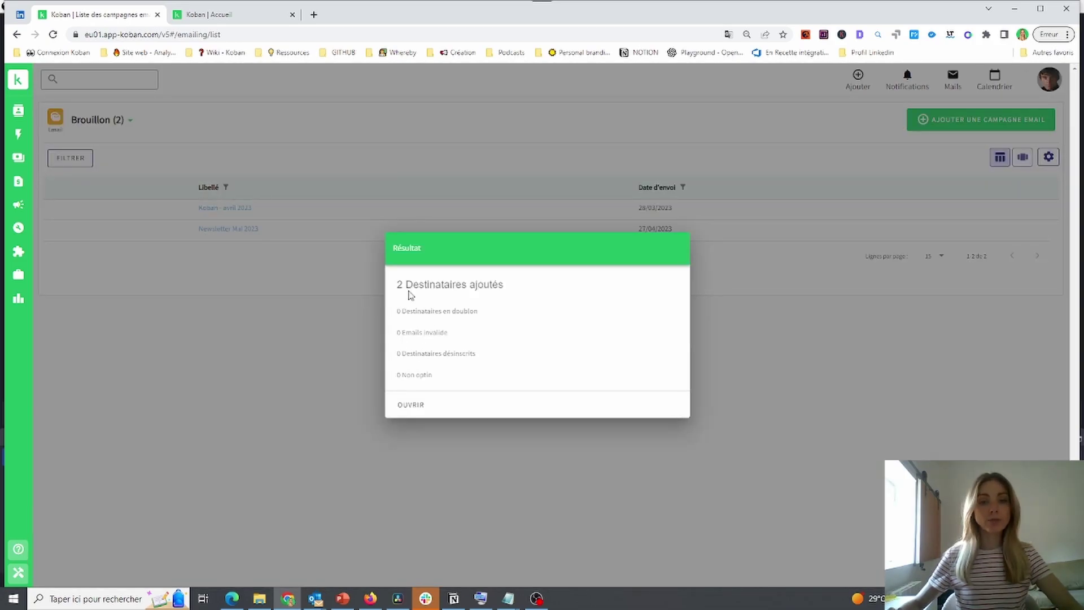
drag(397, 285, 516, 295)
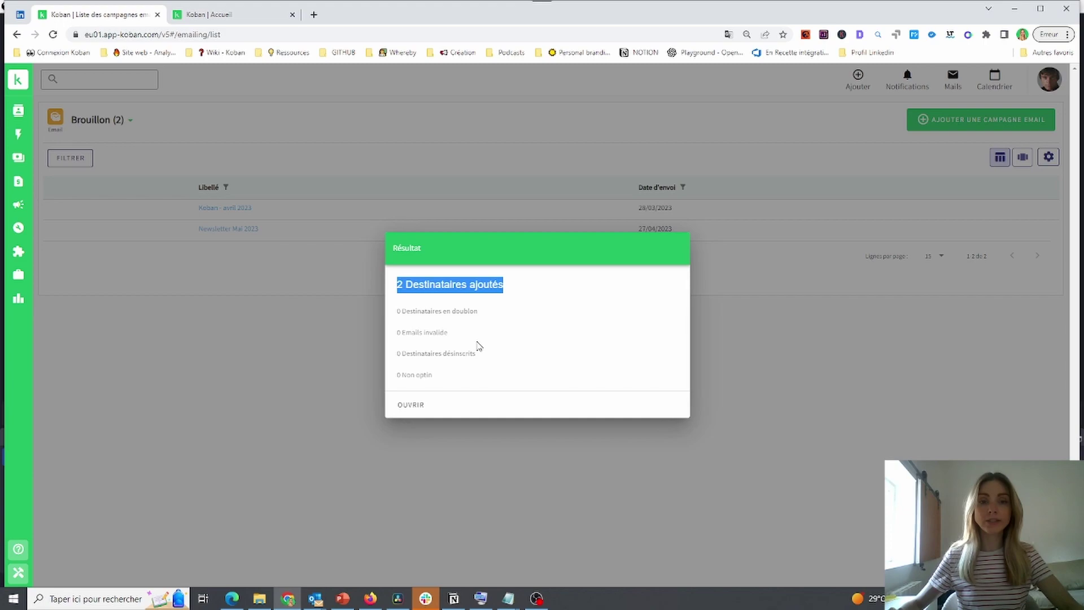
click(424, 404)
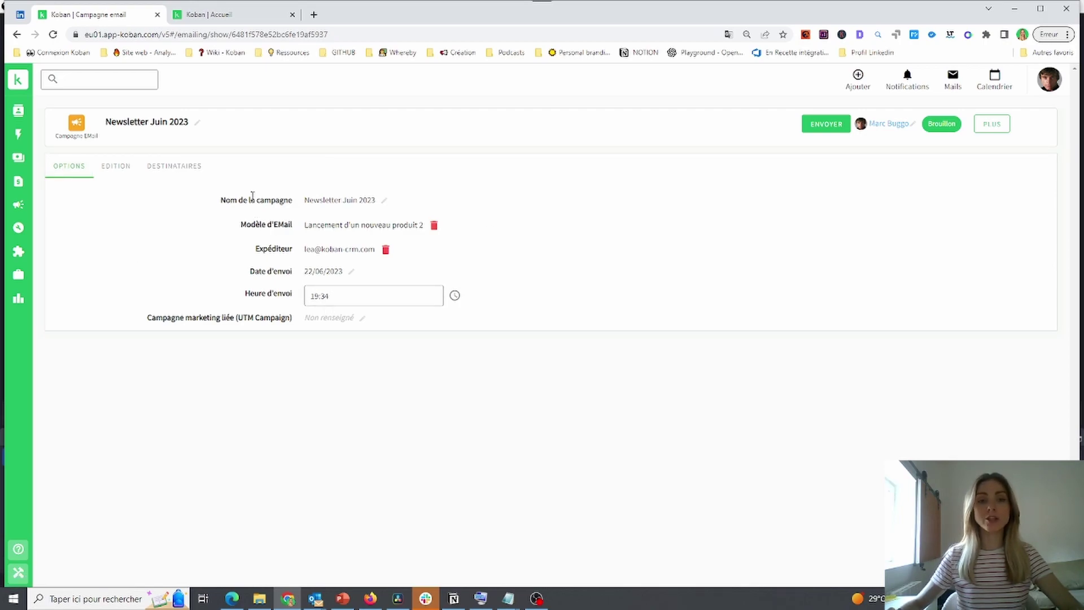
Confirm the unchanged 'Newsletter Juin 2023' name and open the EDITION template editor
click(383, 202)
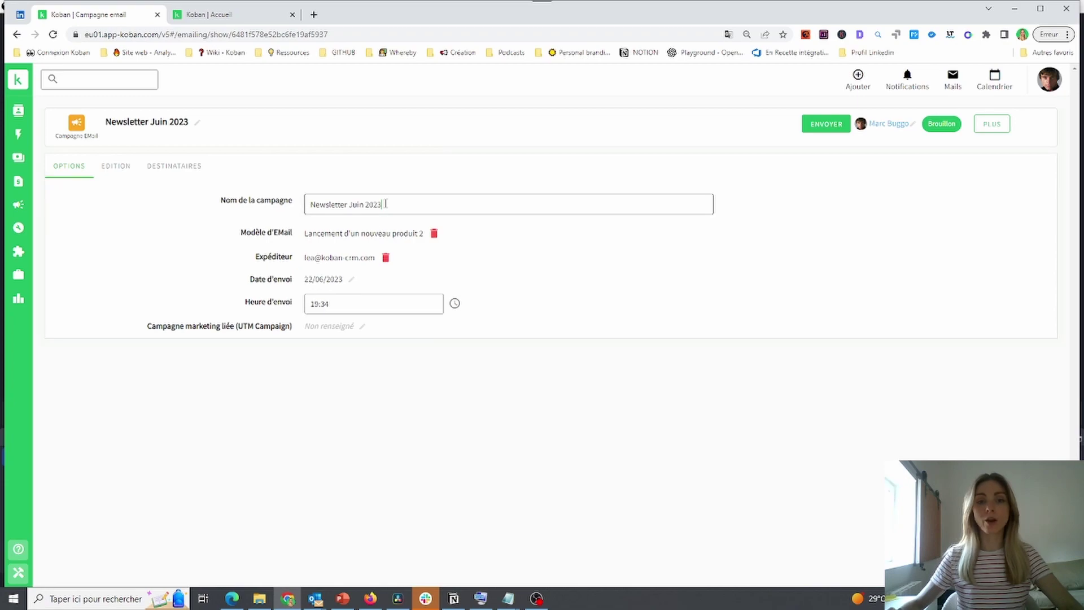
key(Return)
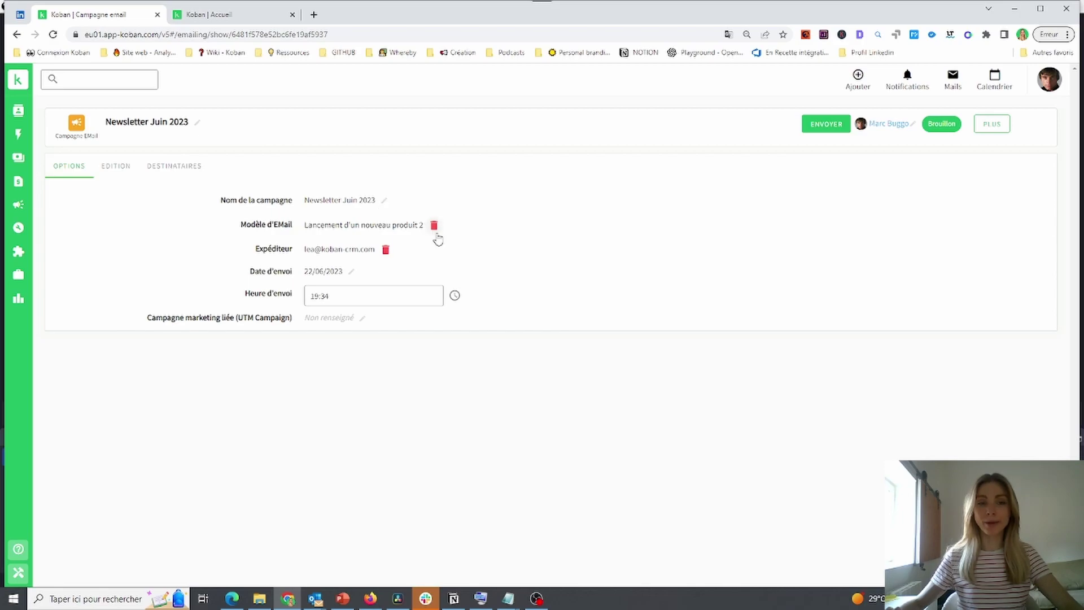
click(115, 167)
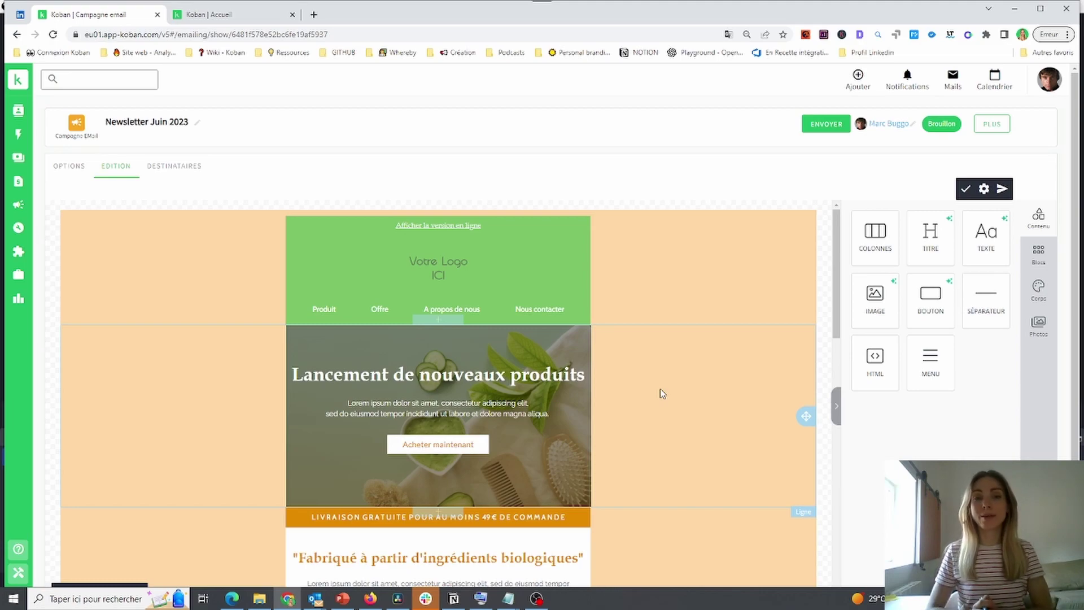
Select the body text under 'Fabriqué à partir d'ingrédients biologiques' in the email template
scroll(661, 393, down, 6)
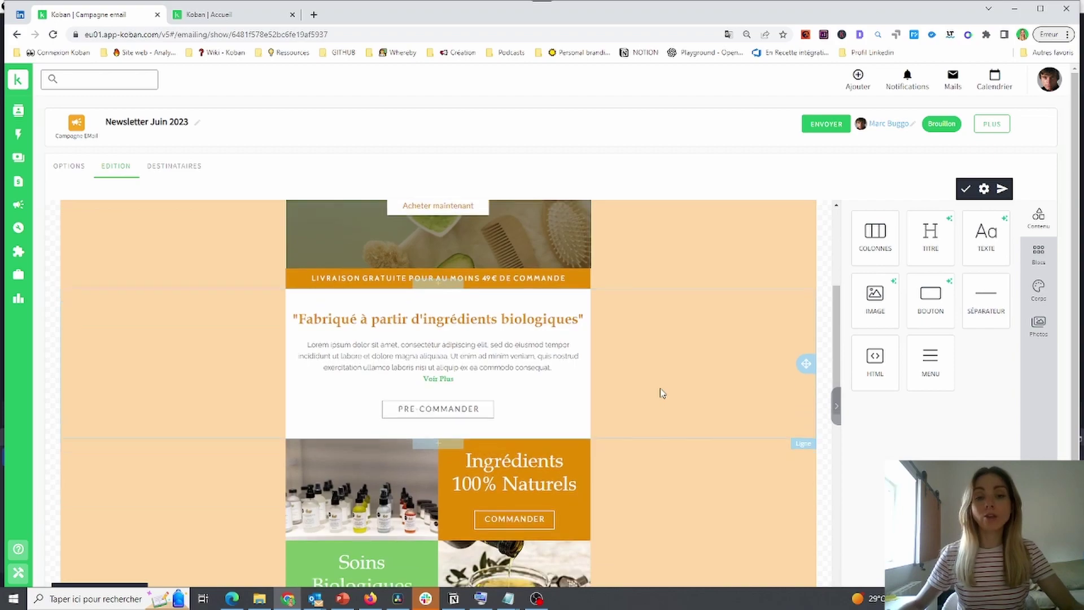
click(463, 269)
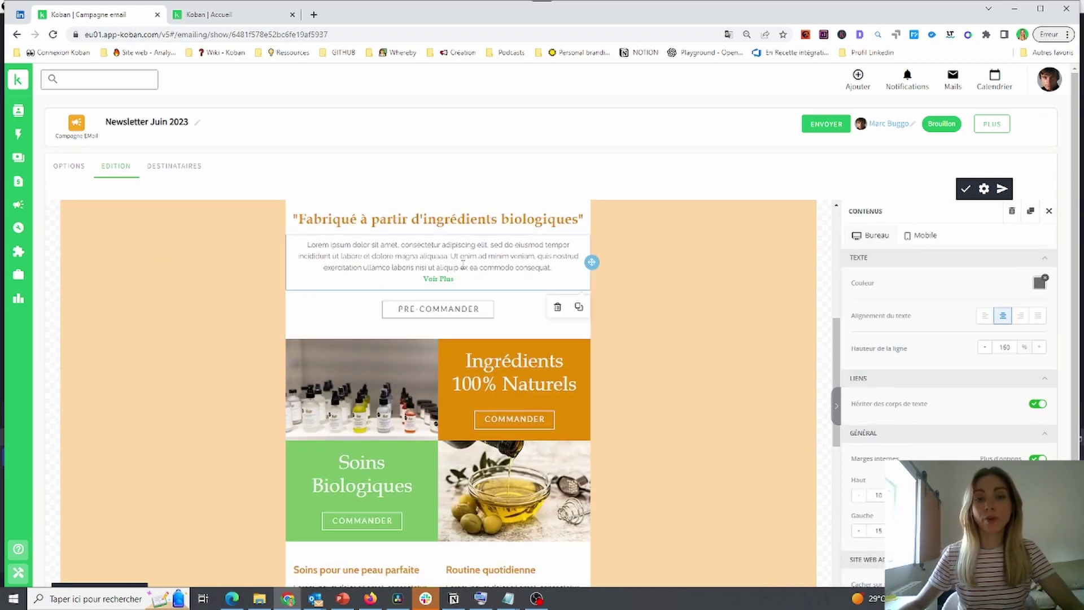
scroll(445, 264, up, 2)
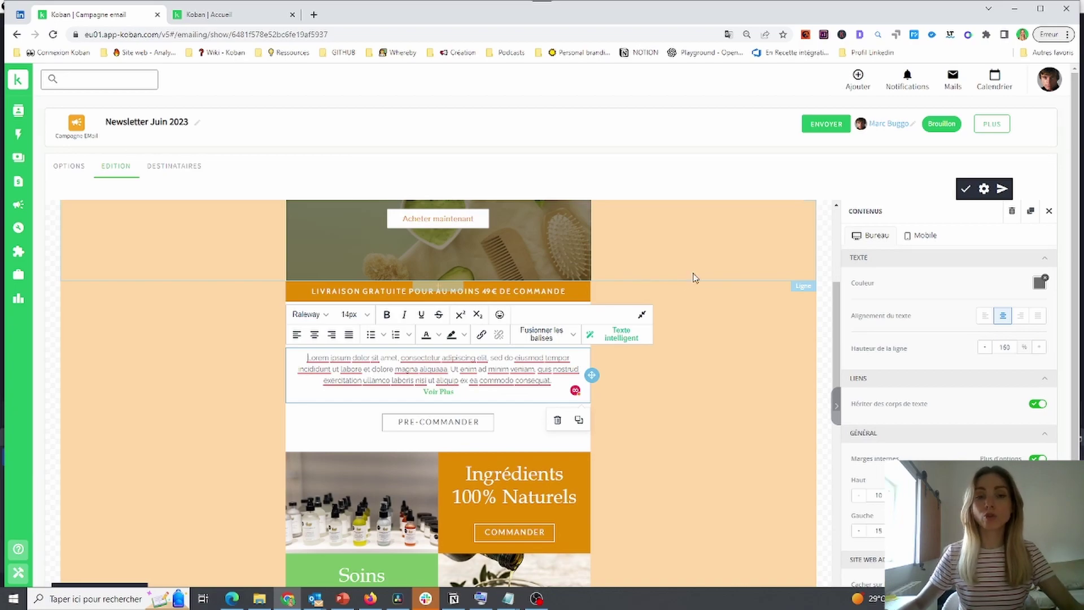
scroll(701, 361, up, 4)
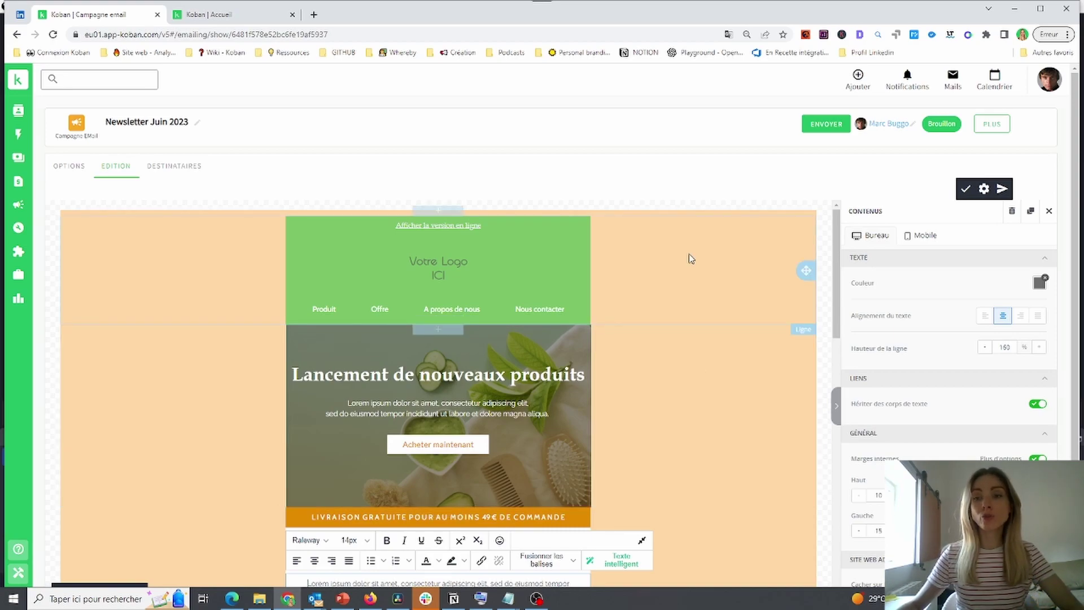
Save the template's additional info with subject 'Les nouveautés du mois de Juin' and view the 2 recipients
click(984, 190)
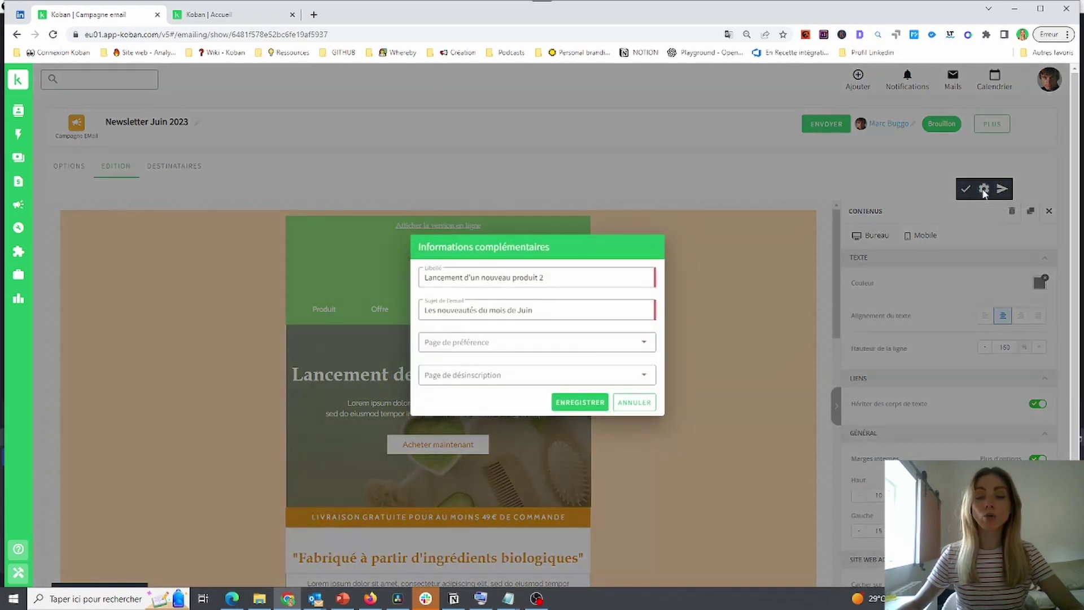
drag(521, 310, 438, 310)
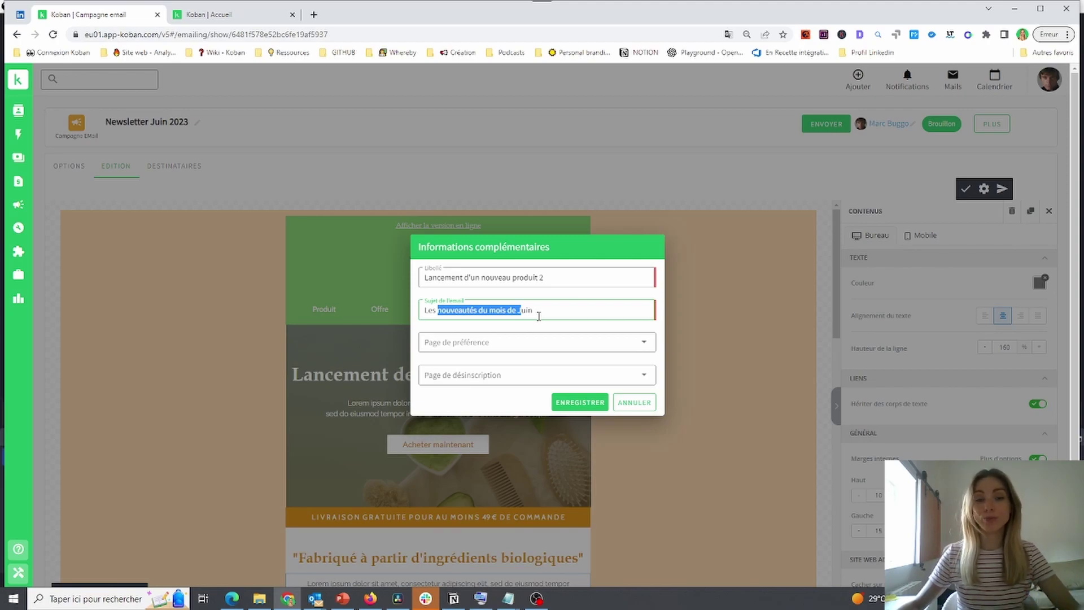
click(577, 402)
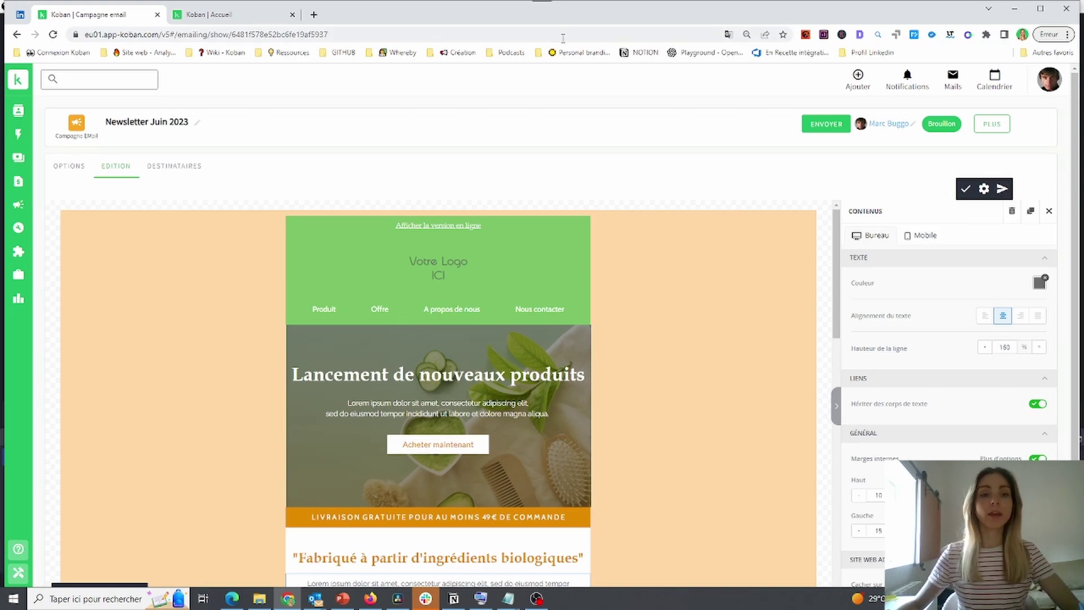
click(175, 168)
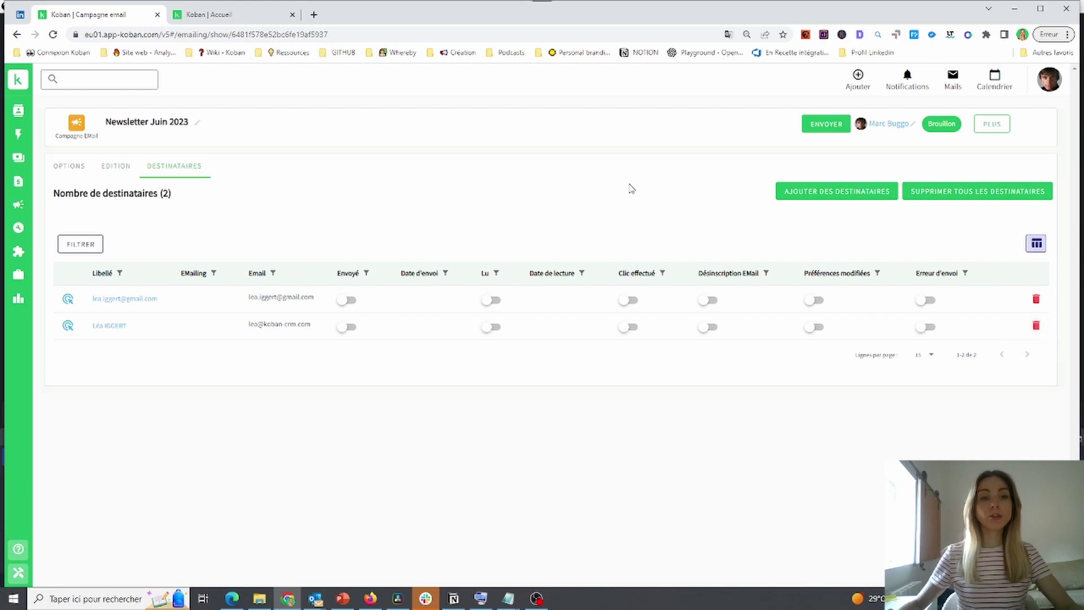
Look through the add-recipients dialog's REQUÊTE, import and COPIER/COLLER options, then close it
click(795, 195)
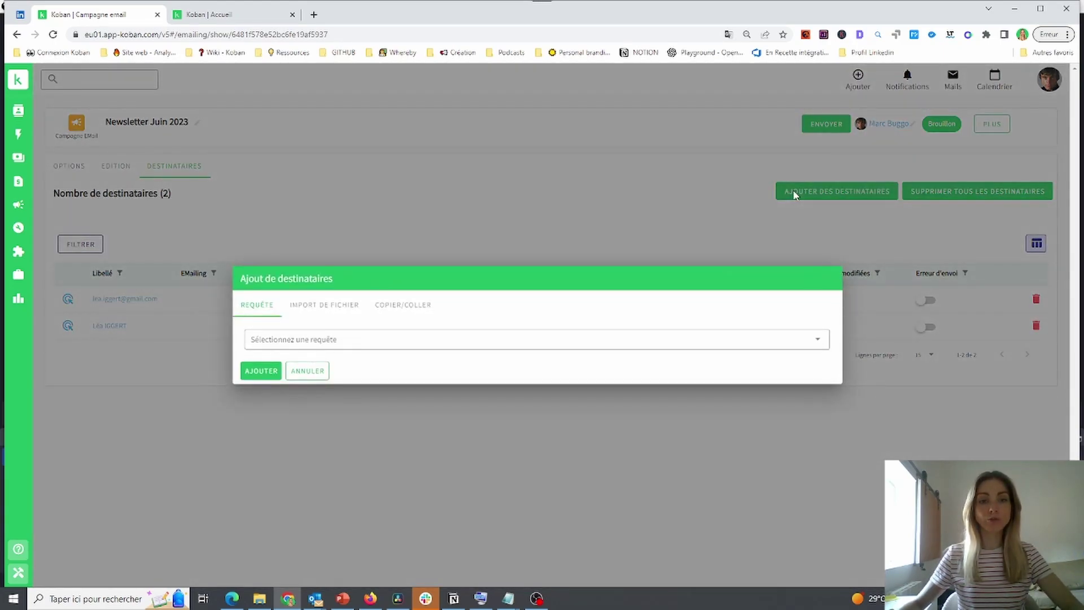
click(319, 309)
click(399, 298)
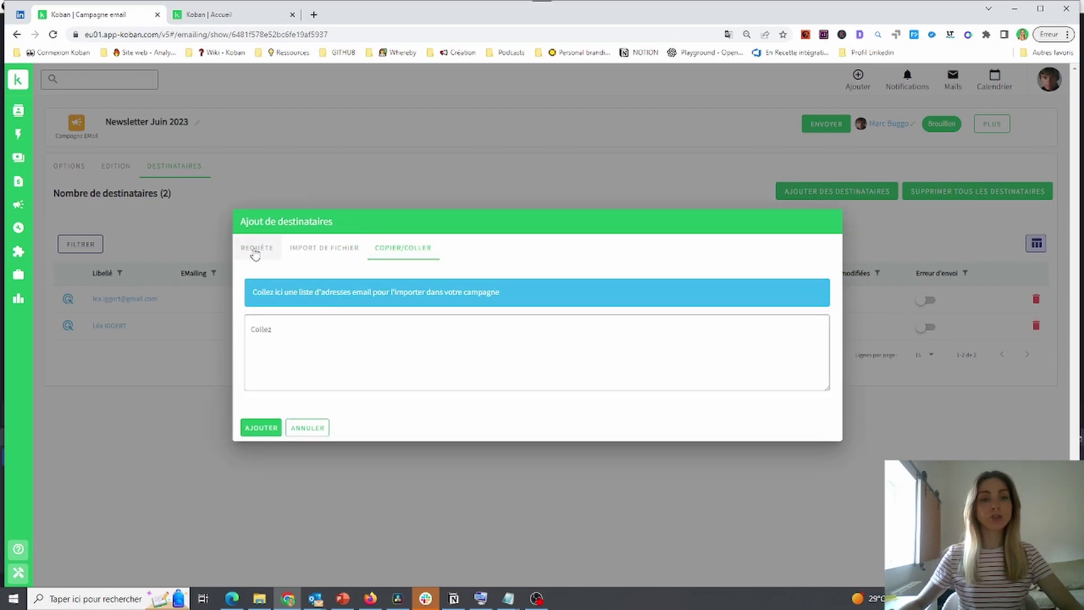
click(255, 248)
click(492, 218)
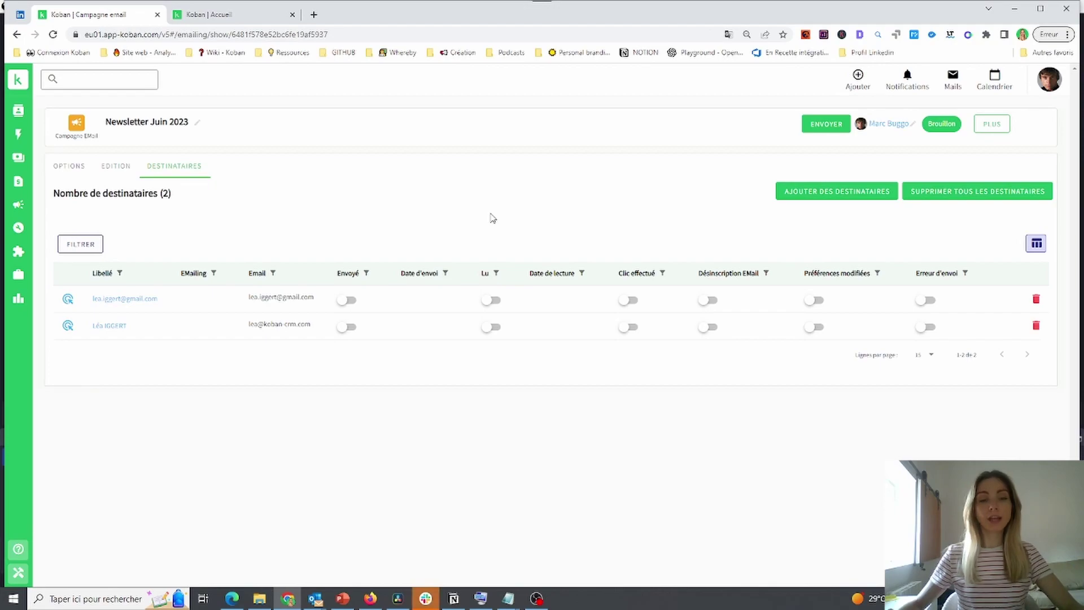
Add recipients from the 'Contact : Contacts avec email' query, raising the count to 13
click(810, 197)
click(447, 342)
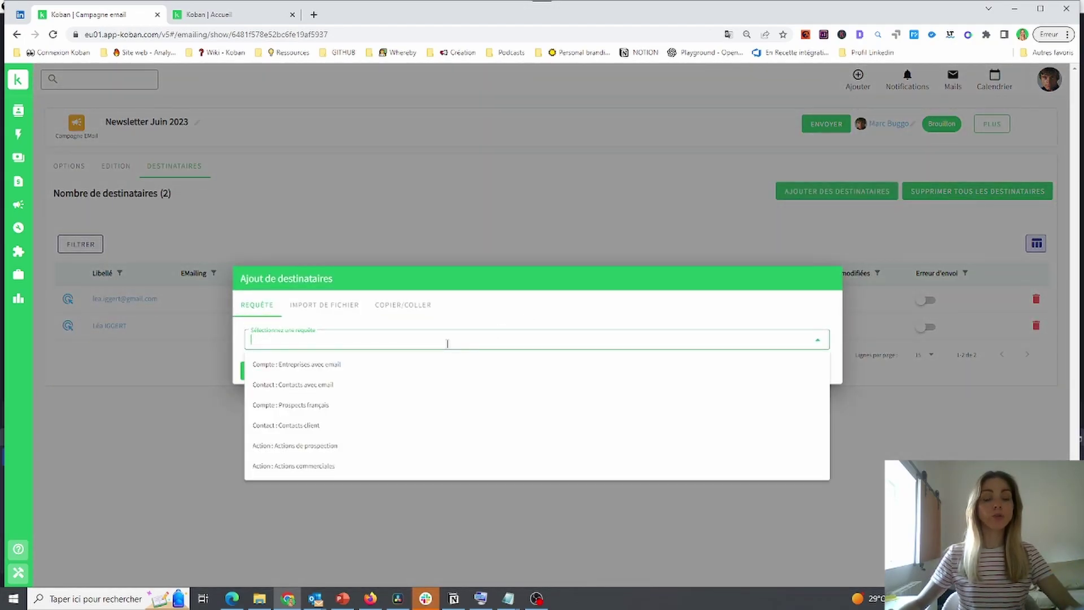
click(399, 384)
click(260, 371)
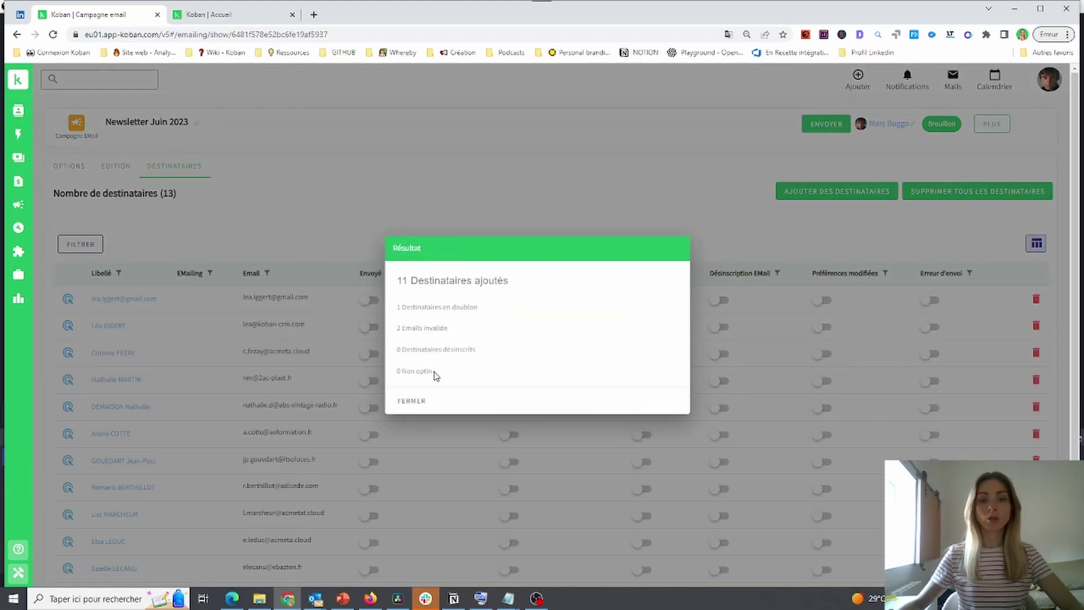
click(412, 401)
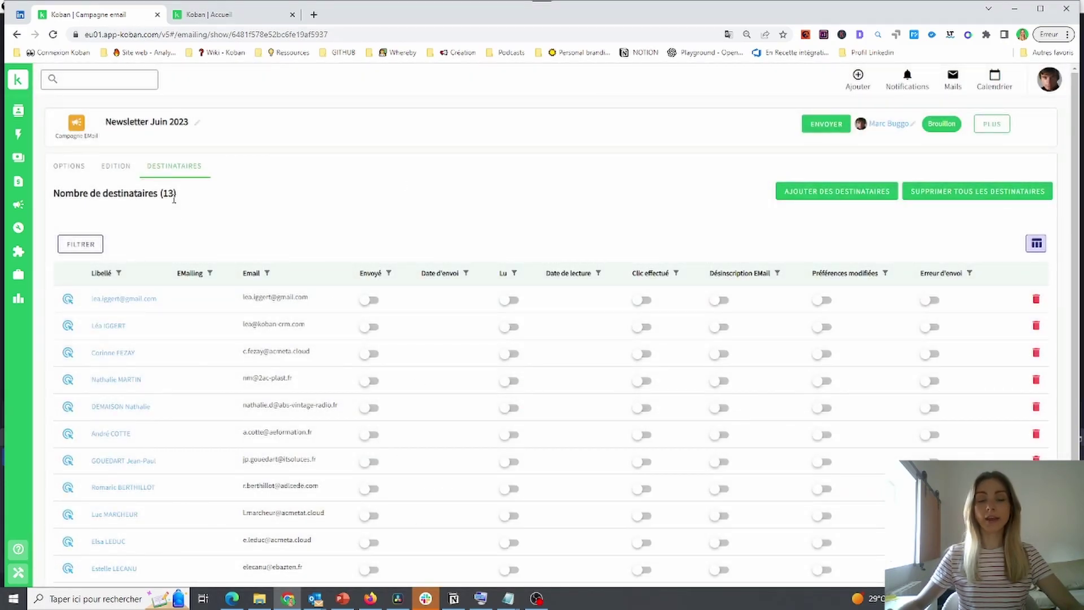
Paste one additional recipient email address via COPIER/COLLER and add it to the campaign
click(808, 192)
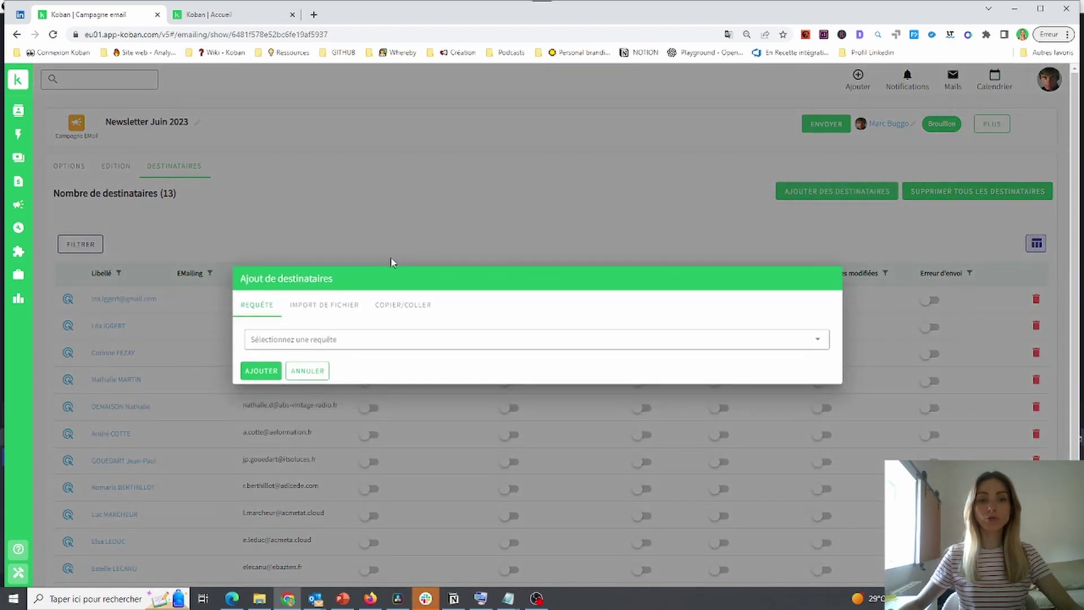
click(402, 306)
click(378, 336)
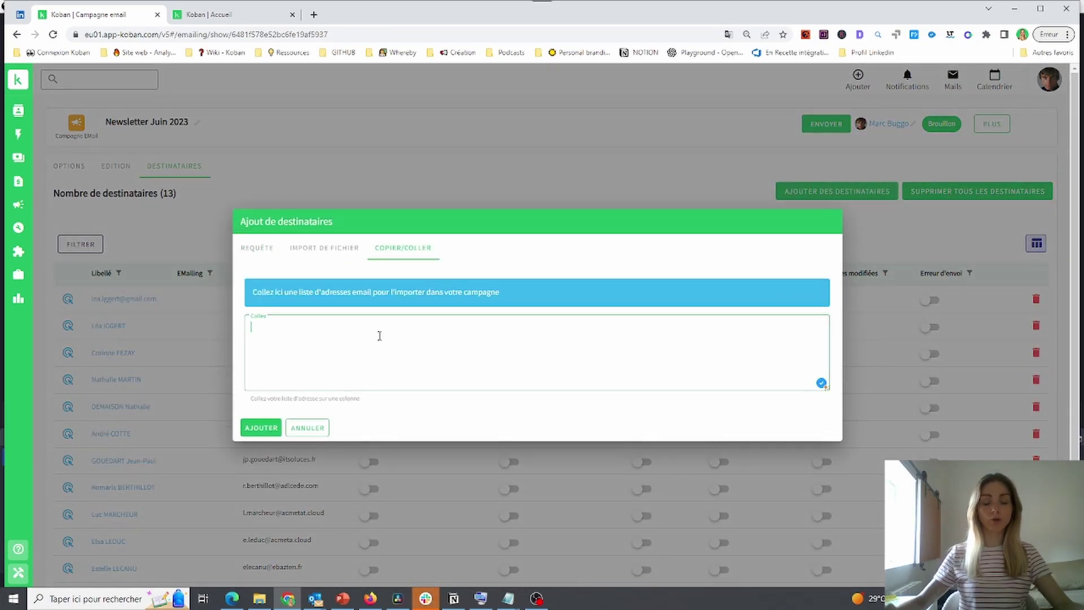
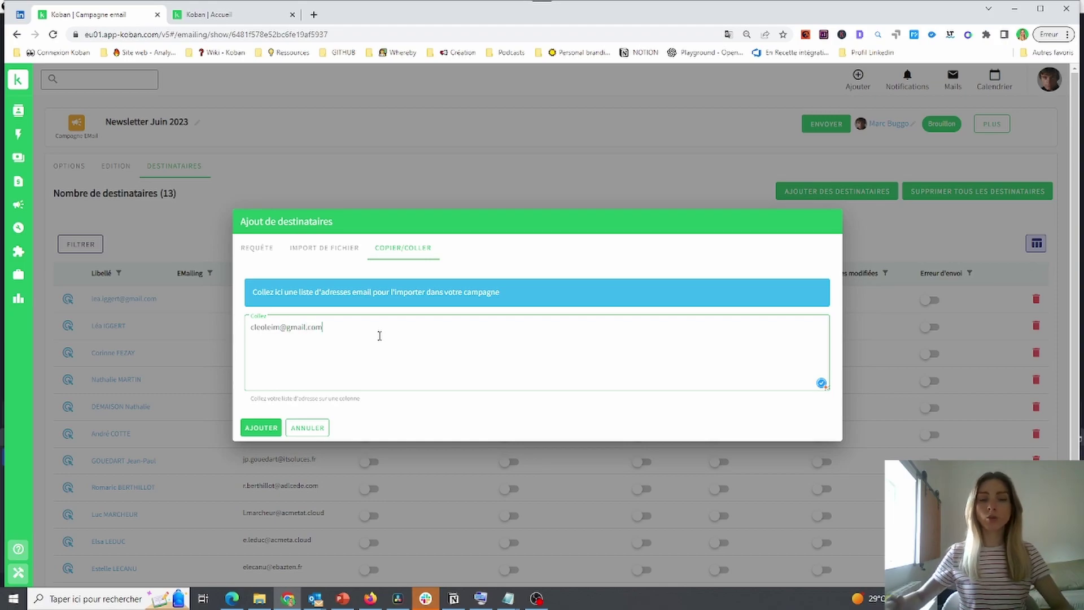
click(257, 432)
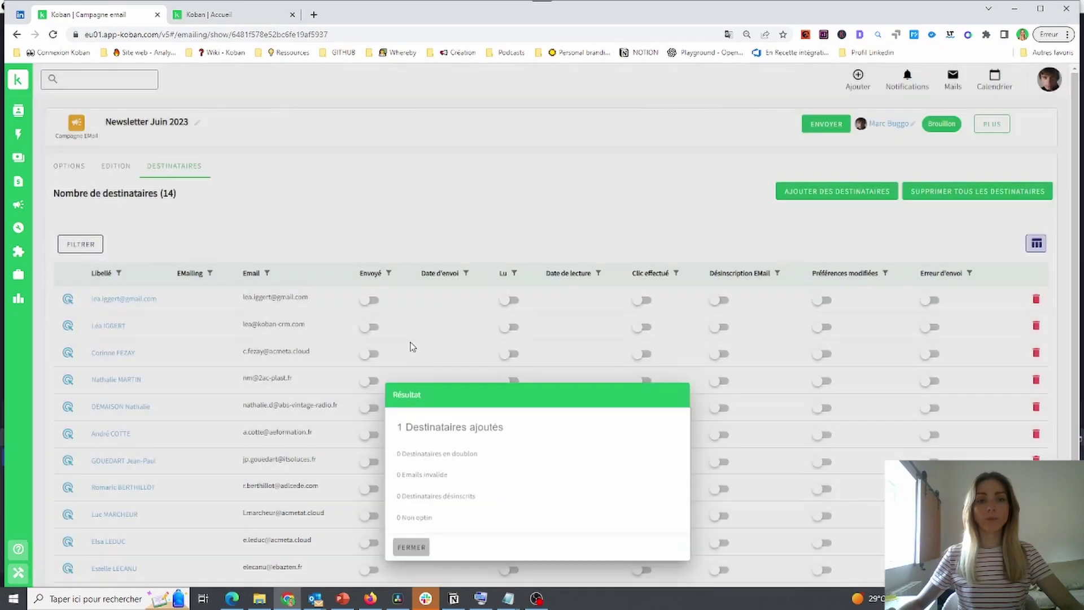
click(411, 346)
Check that the campaign's recipient count now reads 14
drag(163, 193, 182, 202)
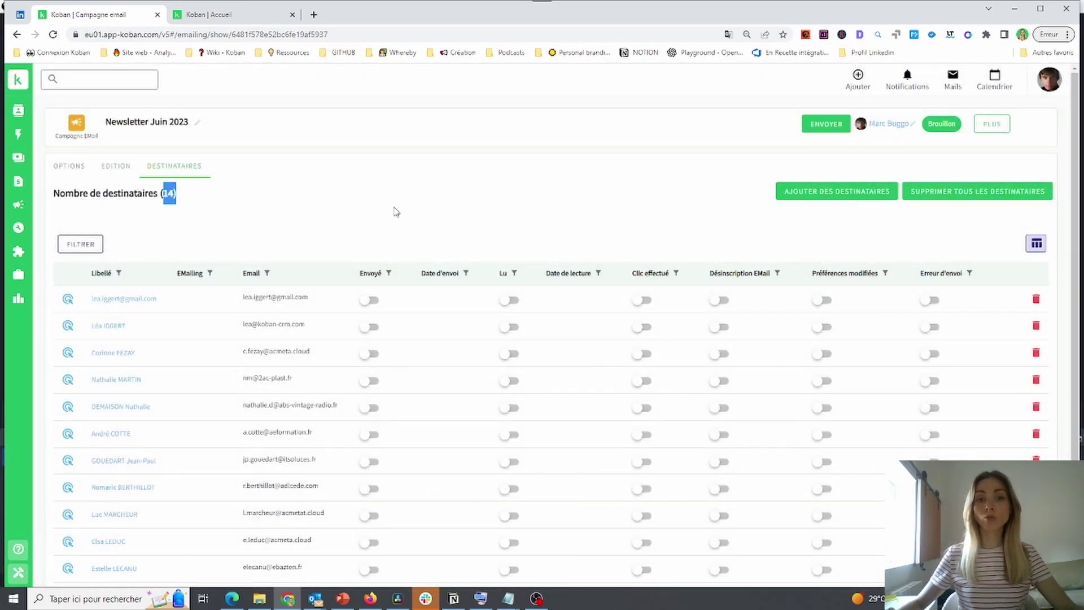
click(451, 223)
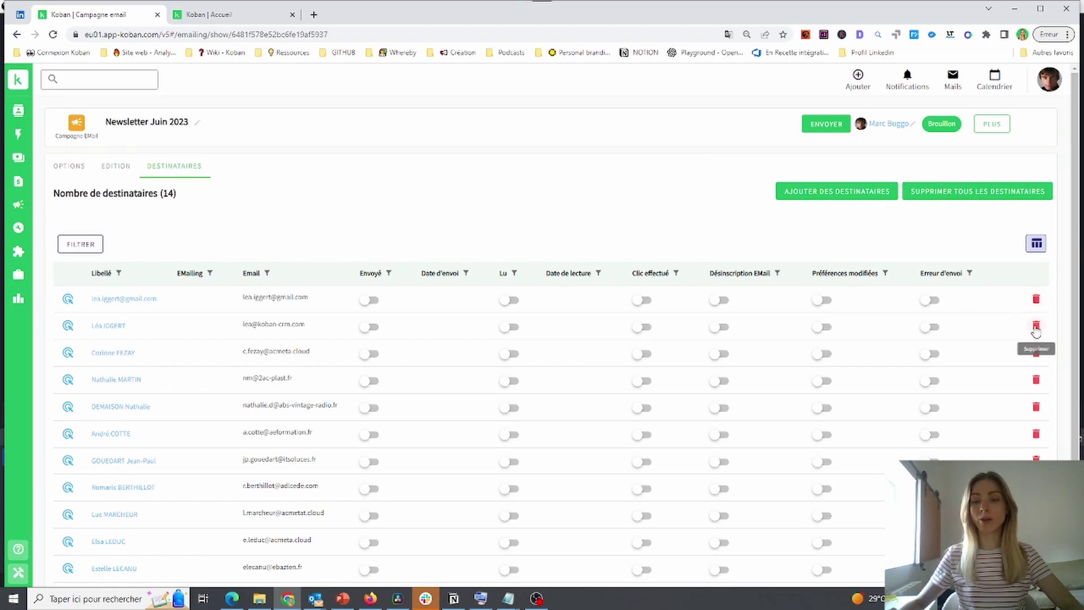
scroll(872, 399, down, 2)
scroll(873, 399, up, 2)
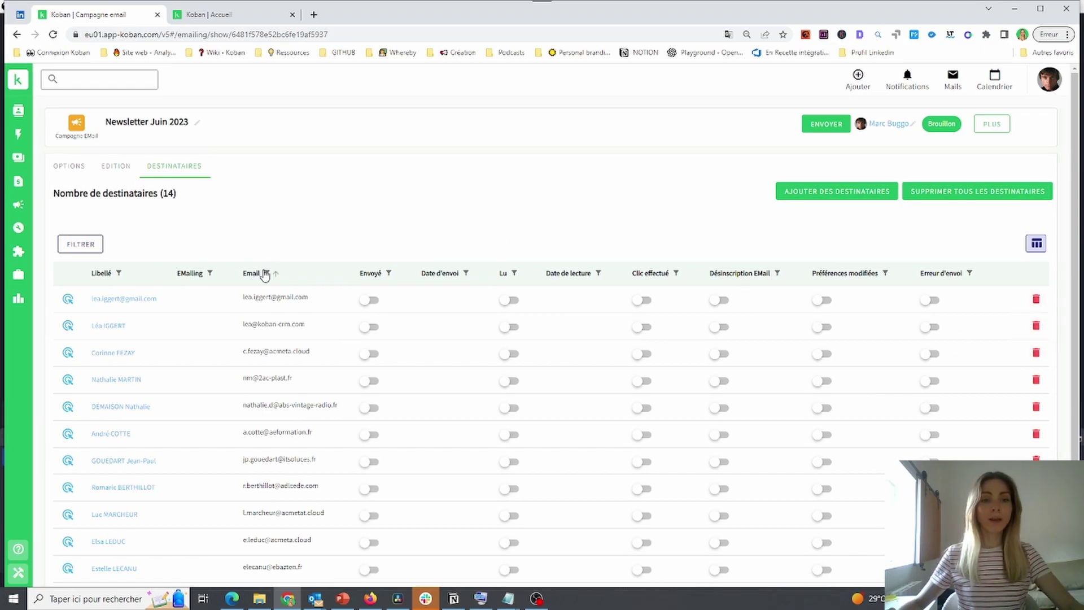
Filter recipients by an email containing the contact's name and delete the matching recipient
click(267, 273)
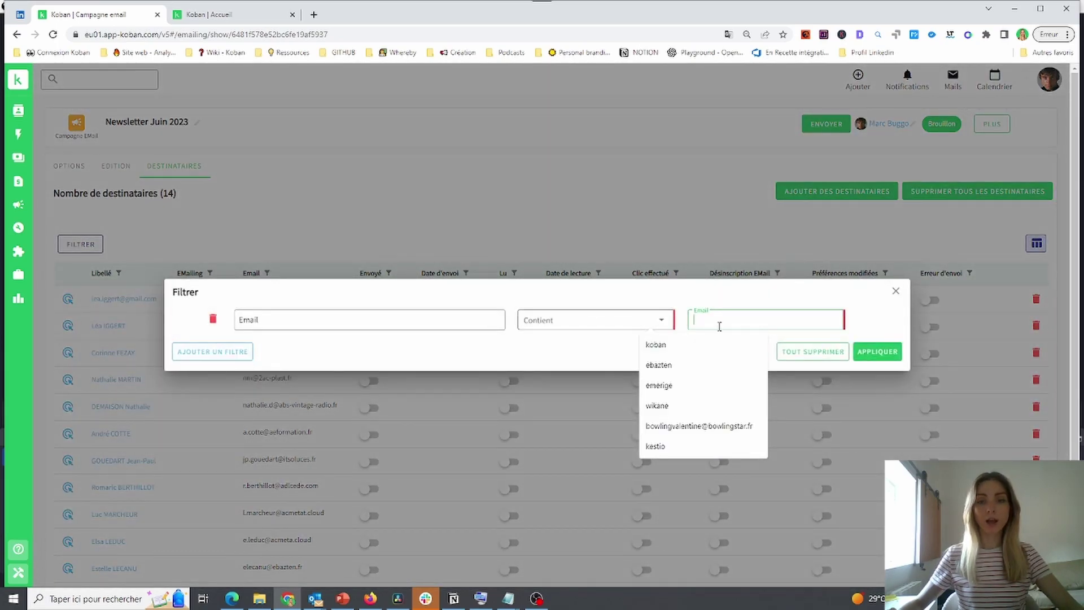
click(738, 323)
text(cleo)
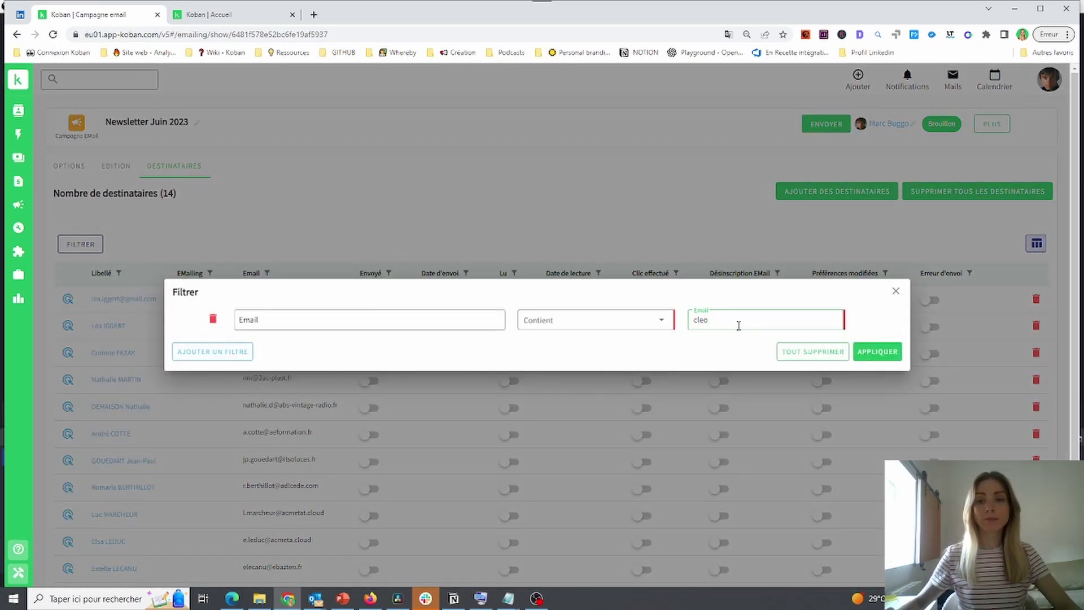
click(877, 351)
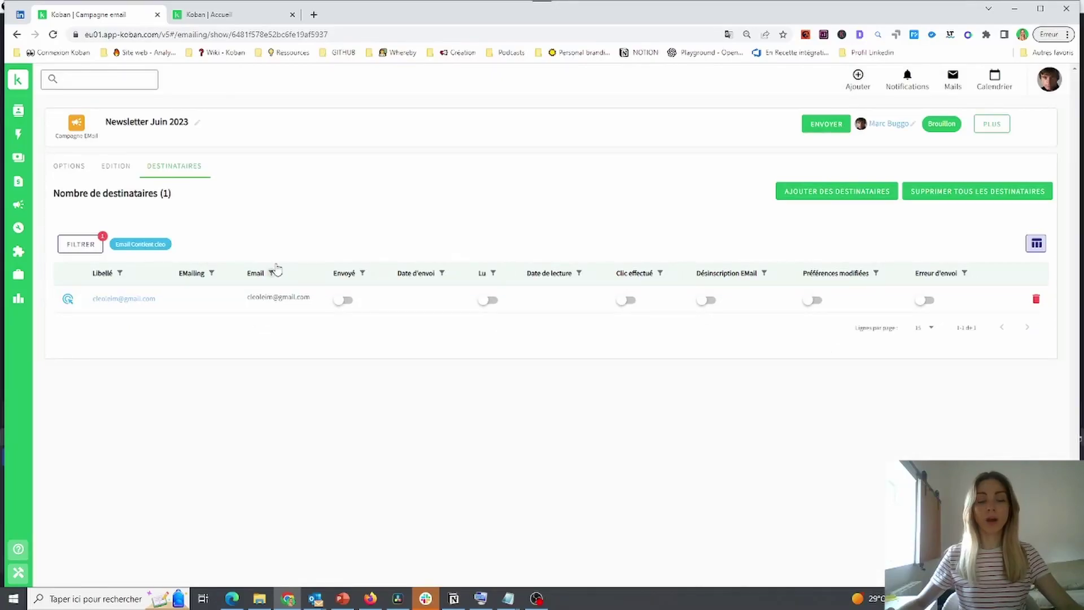
click(1036, 299)
click(670, 349)
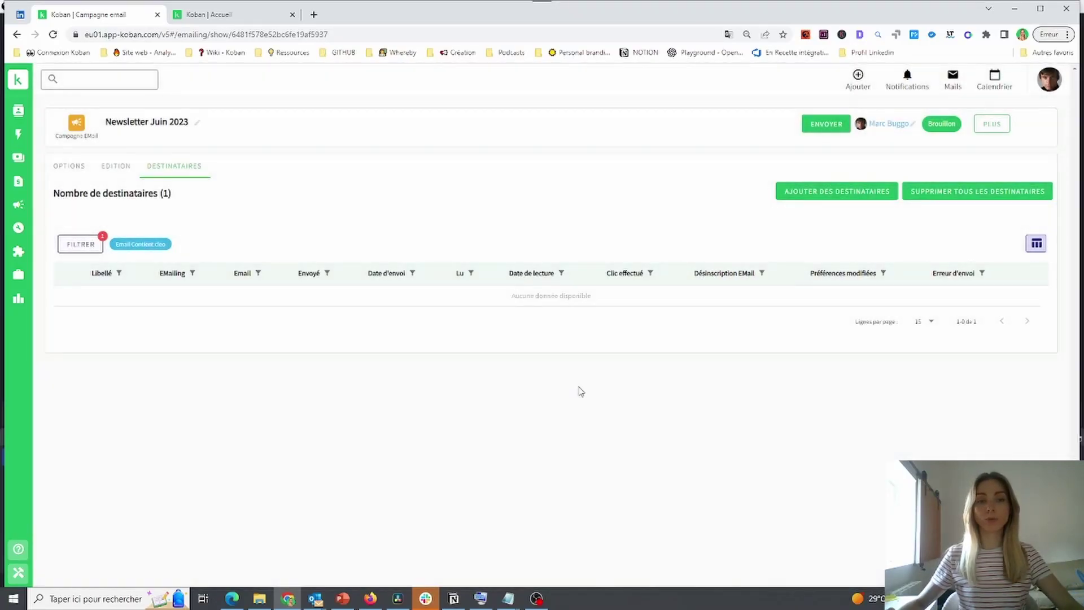
Clear the recipient filter to show all 13 recipients, then go to EDITION
click(77, 247)
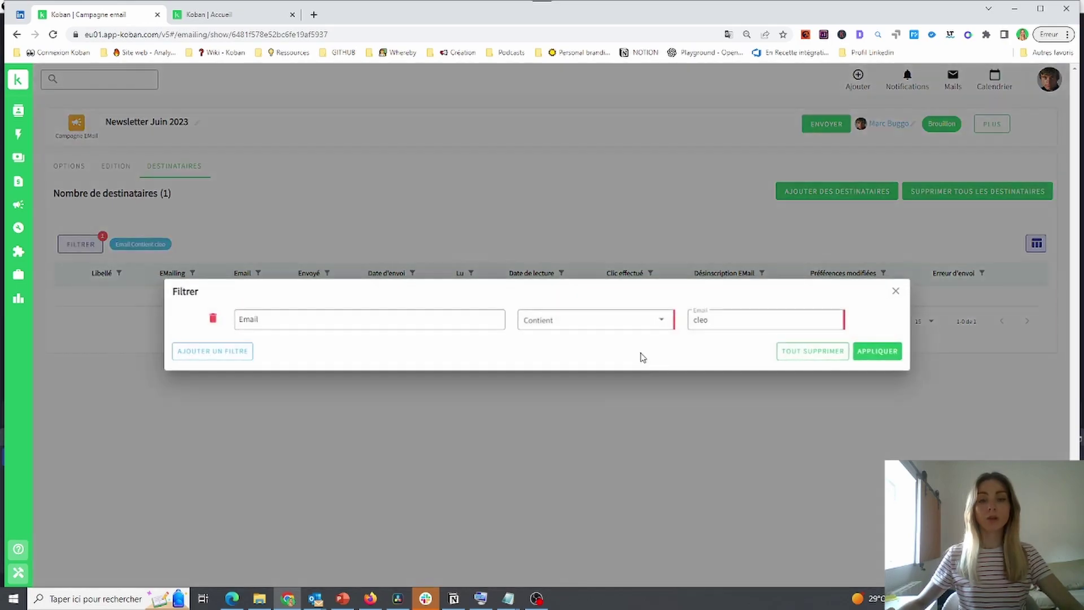
click(818, 353)
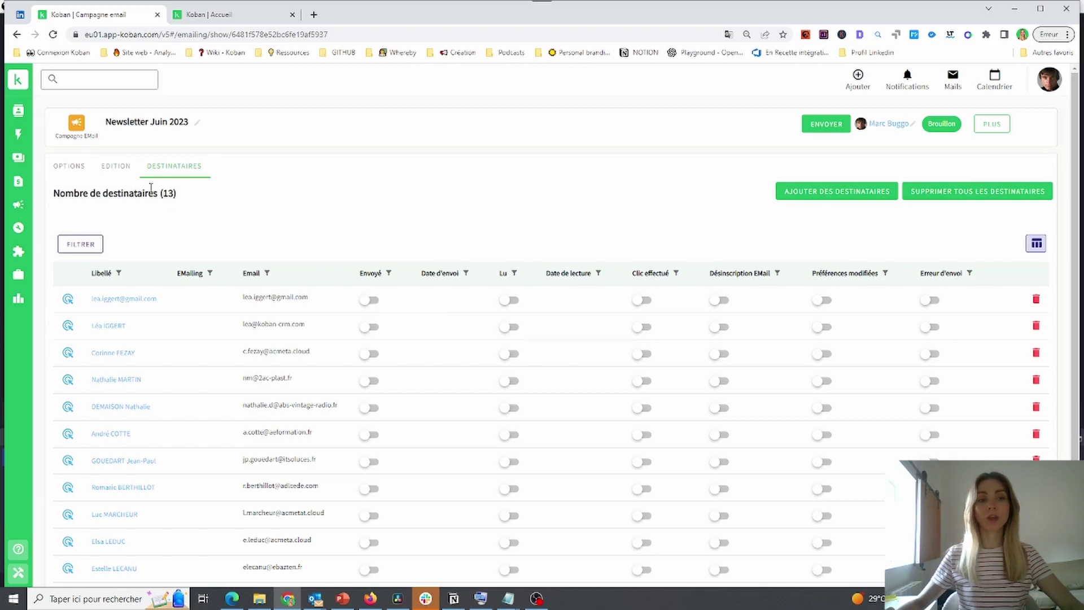
click(128, 172)
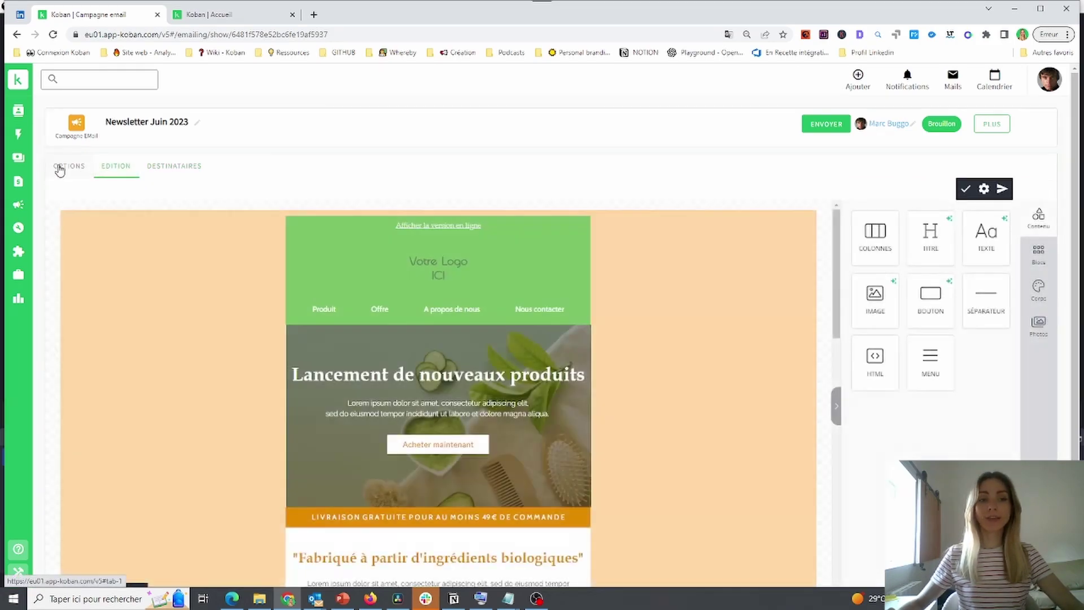
Show the campaign's OPTIONS with template, sender and send date, and open the PLUS menu
click(79, 170)
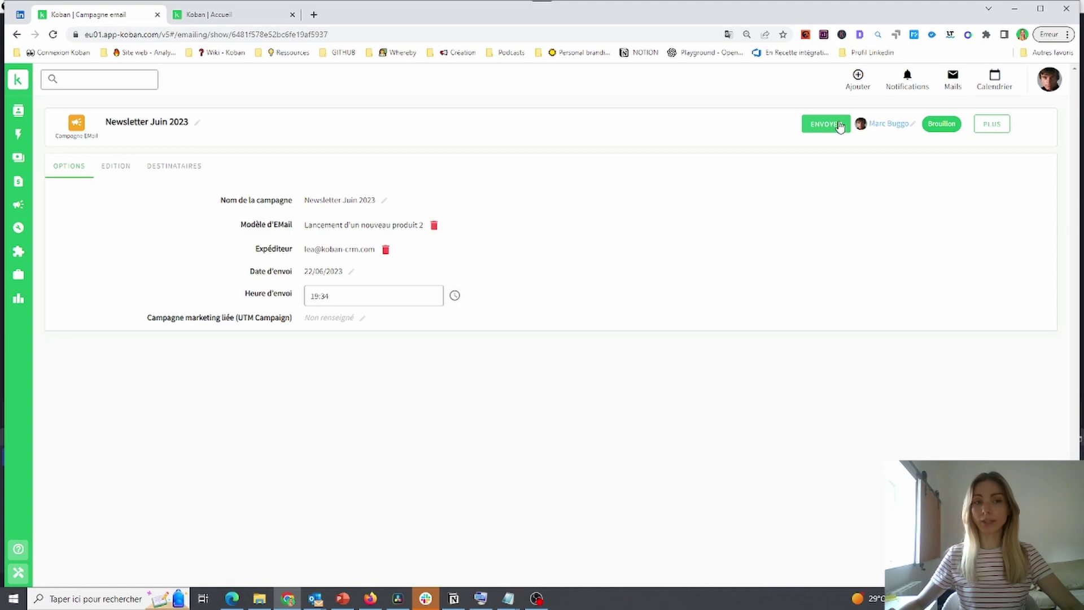
click(992, 127)
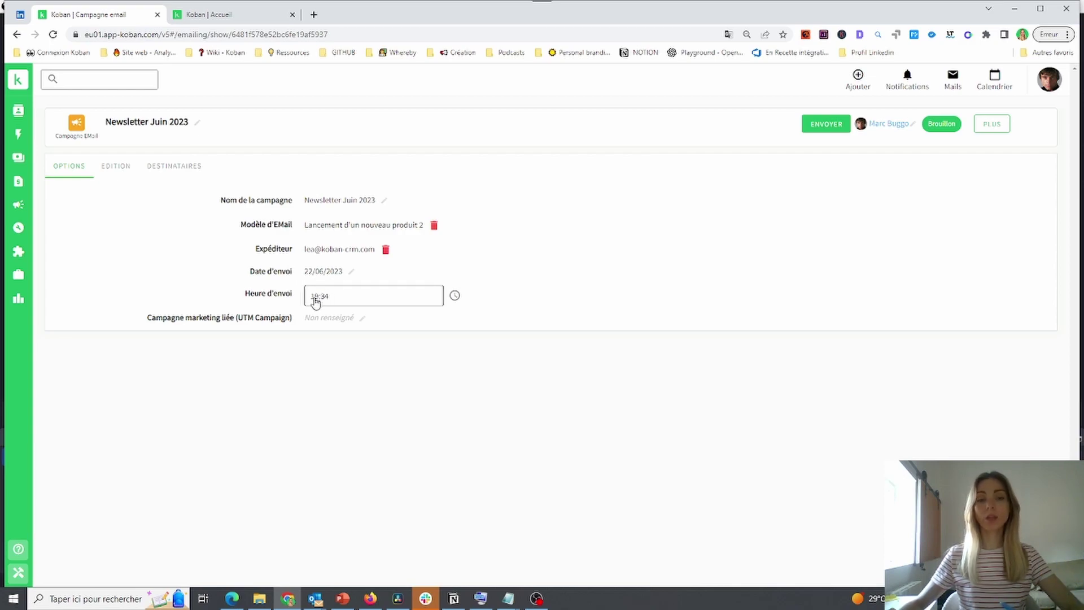
Change the campaign's Date d'envoi to 05/06/2023 using the calendar
click(314, 273)
click(315, 276)
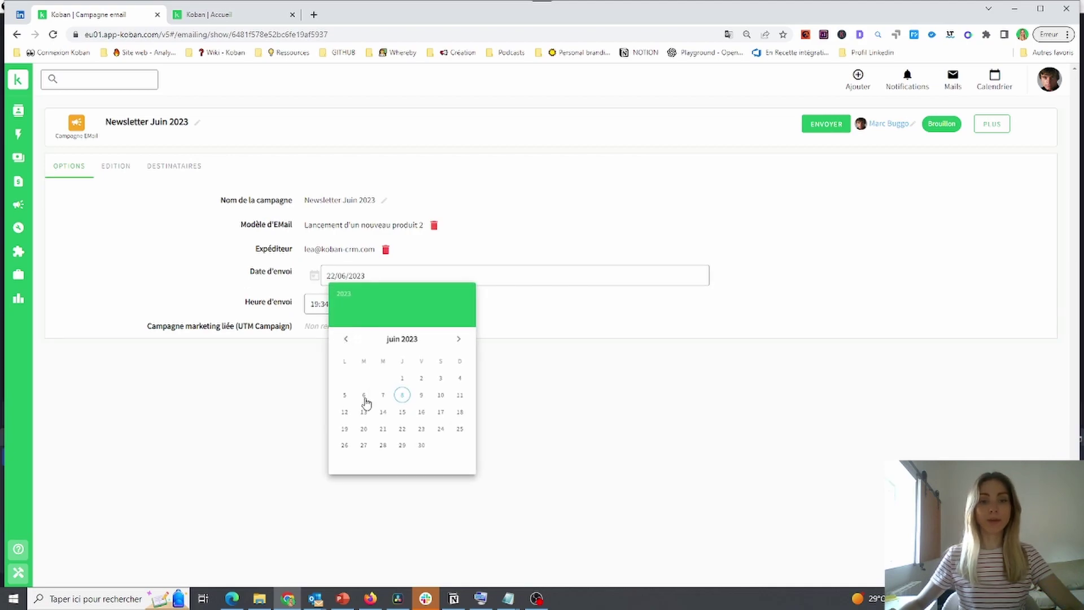
click(345, 395)
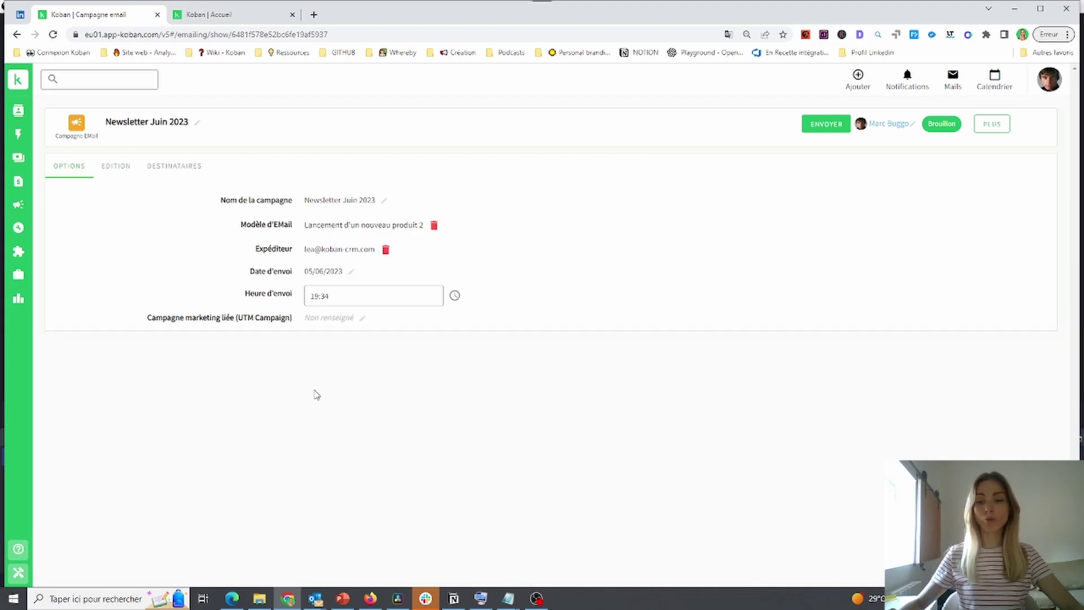